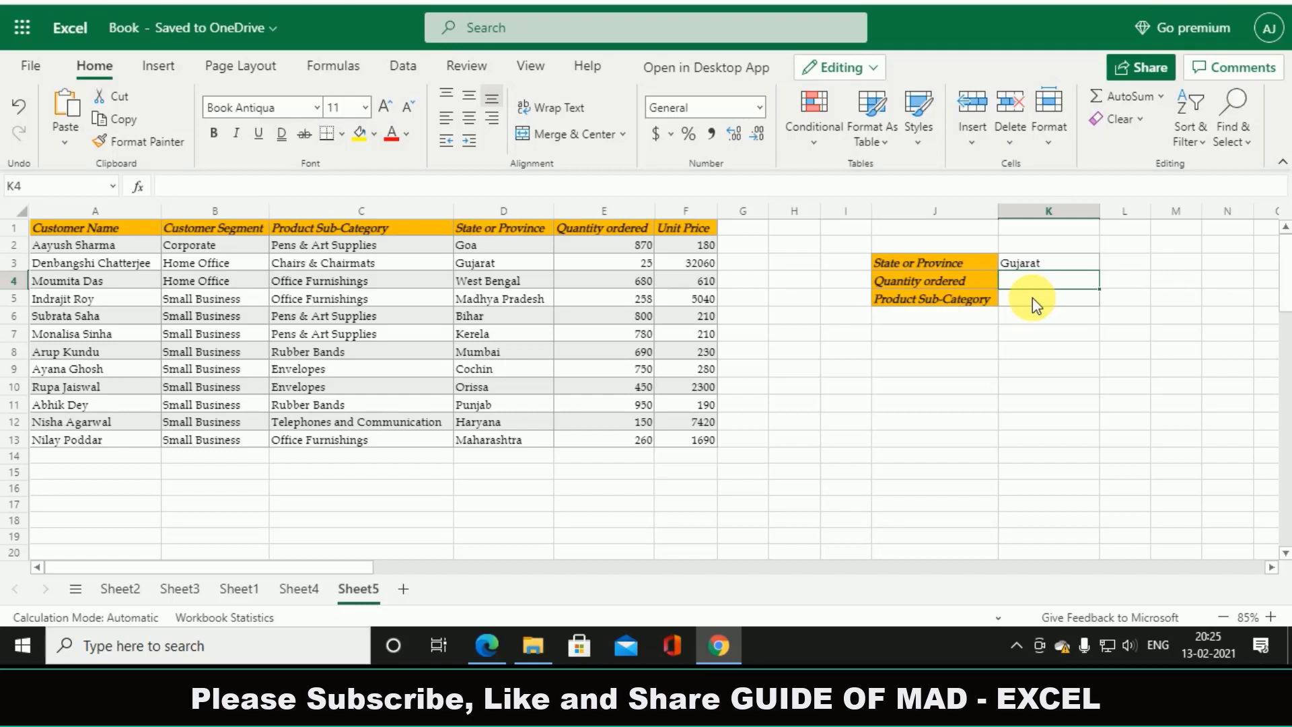
Enter =XLOOKUP(K3,D1:D13,E1:E13) in cell K4 to return the quantity ordered for the selected state
{"action": "type", "text": "=x"}
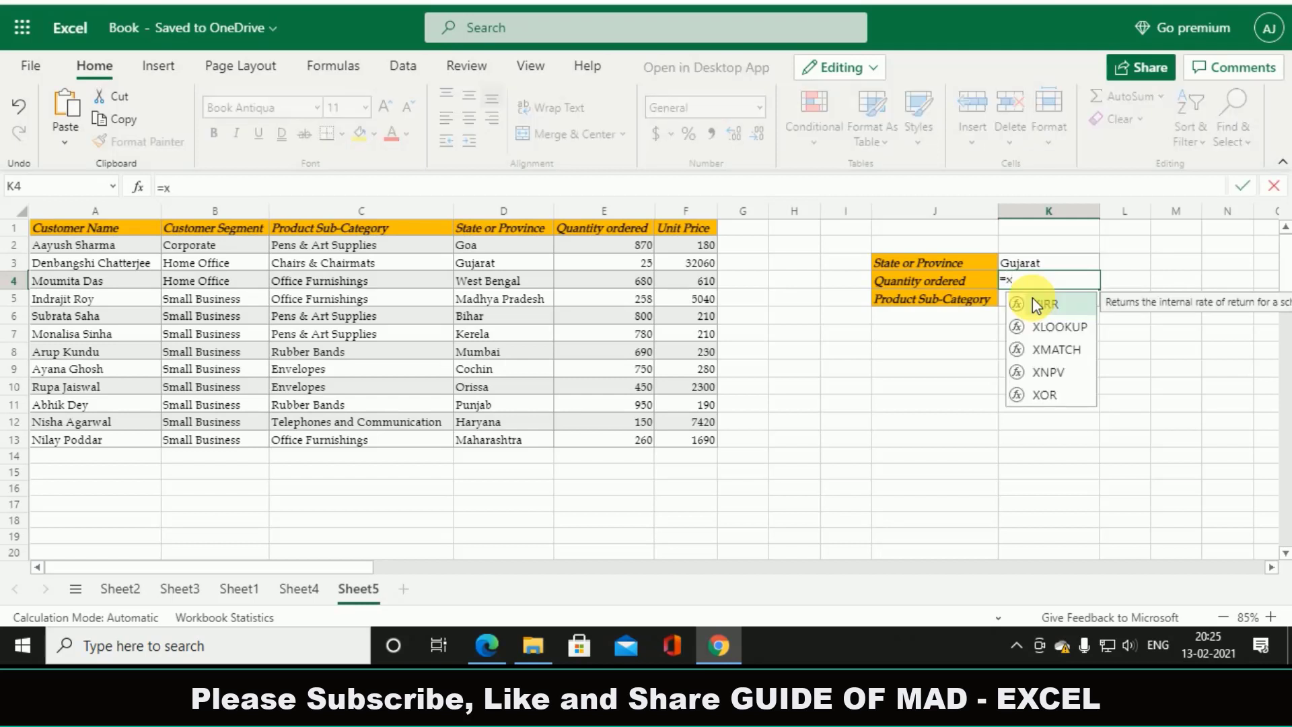
{"action": "key", "text": "Down"}
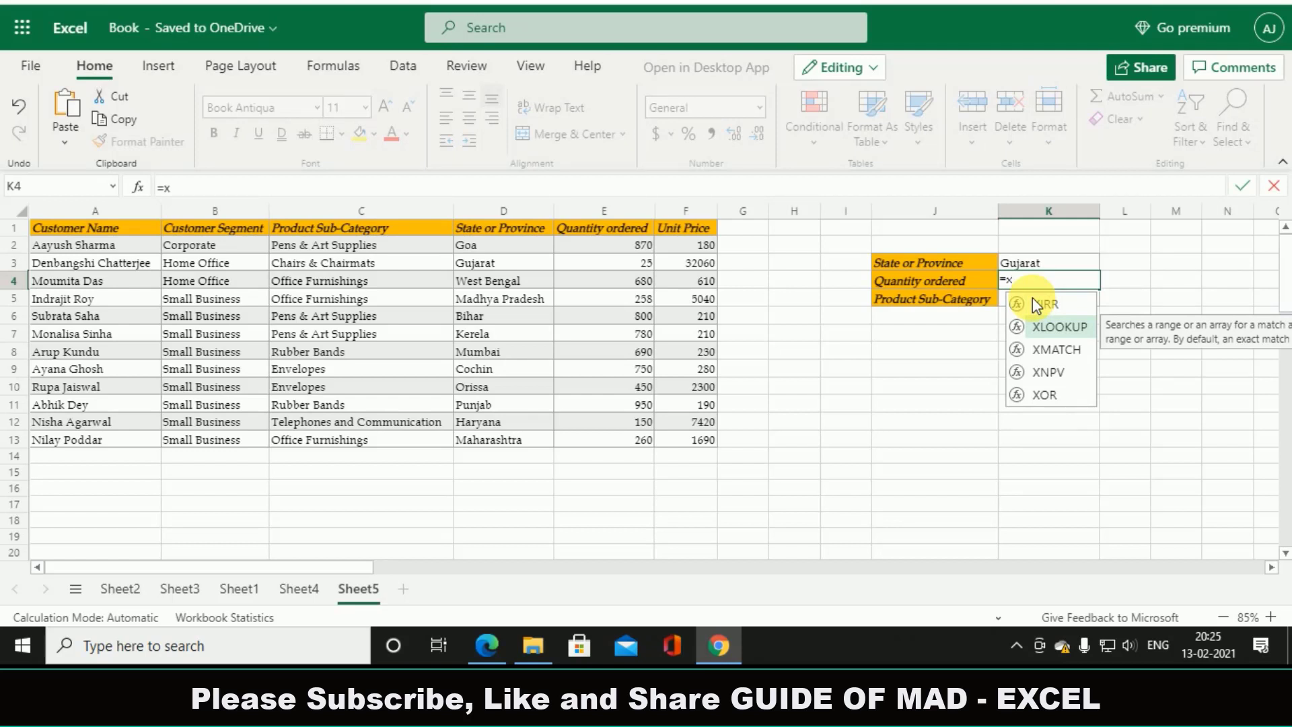
{"action": "key", "text": "Tab"}
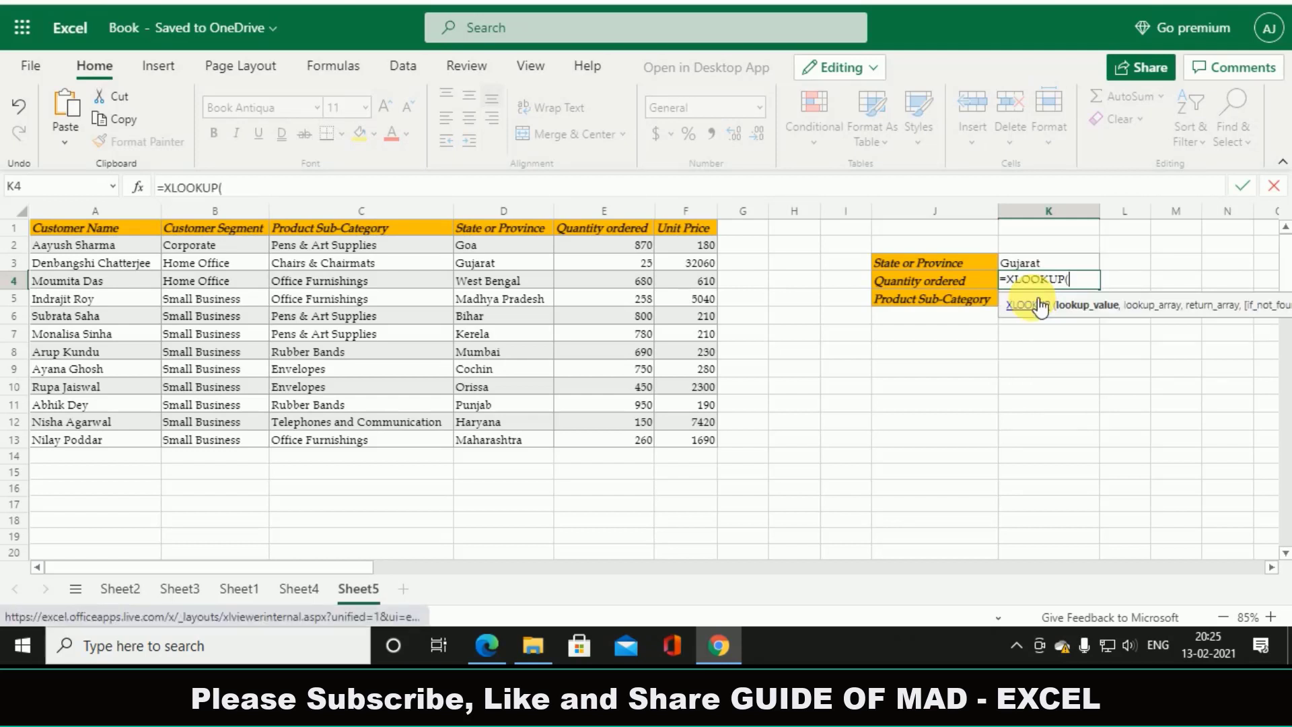
{"action": "left_click", "coordinate": [1033, 268]}
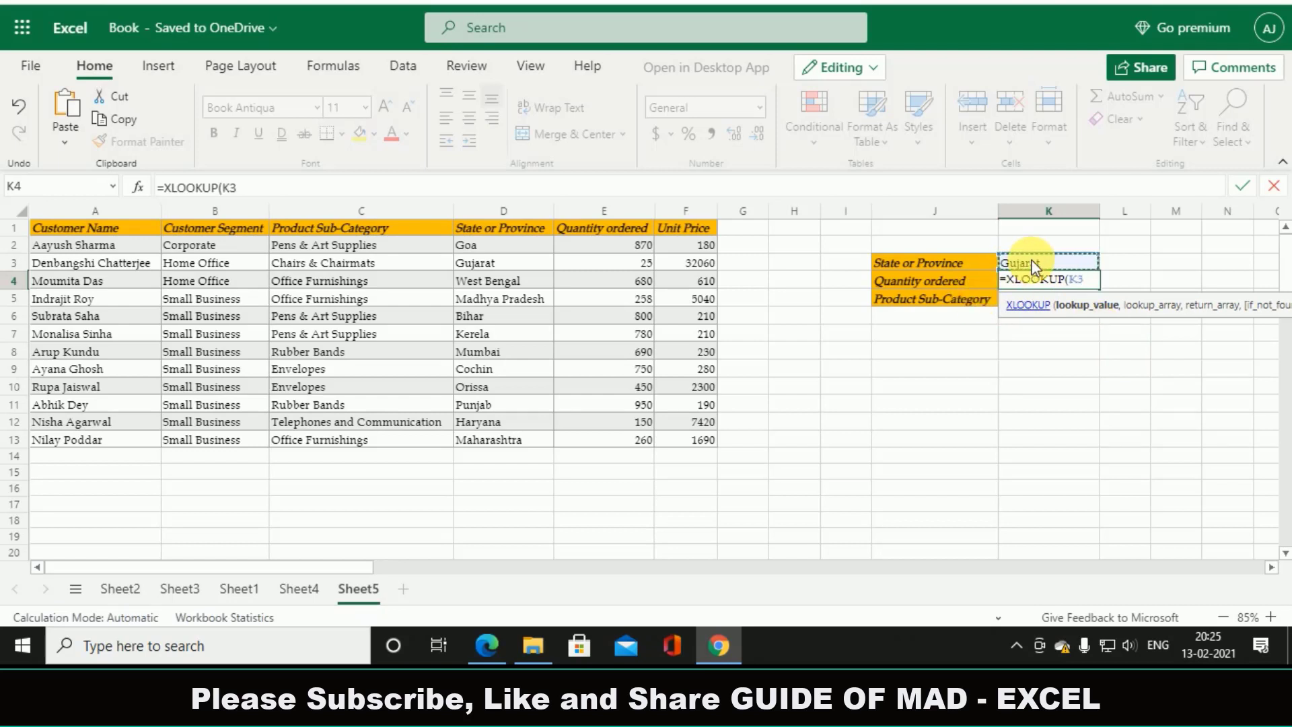
{"action": "type", "text": ","}
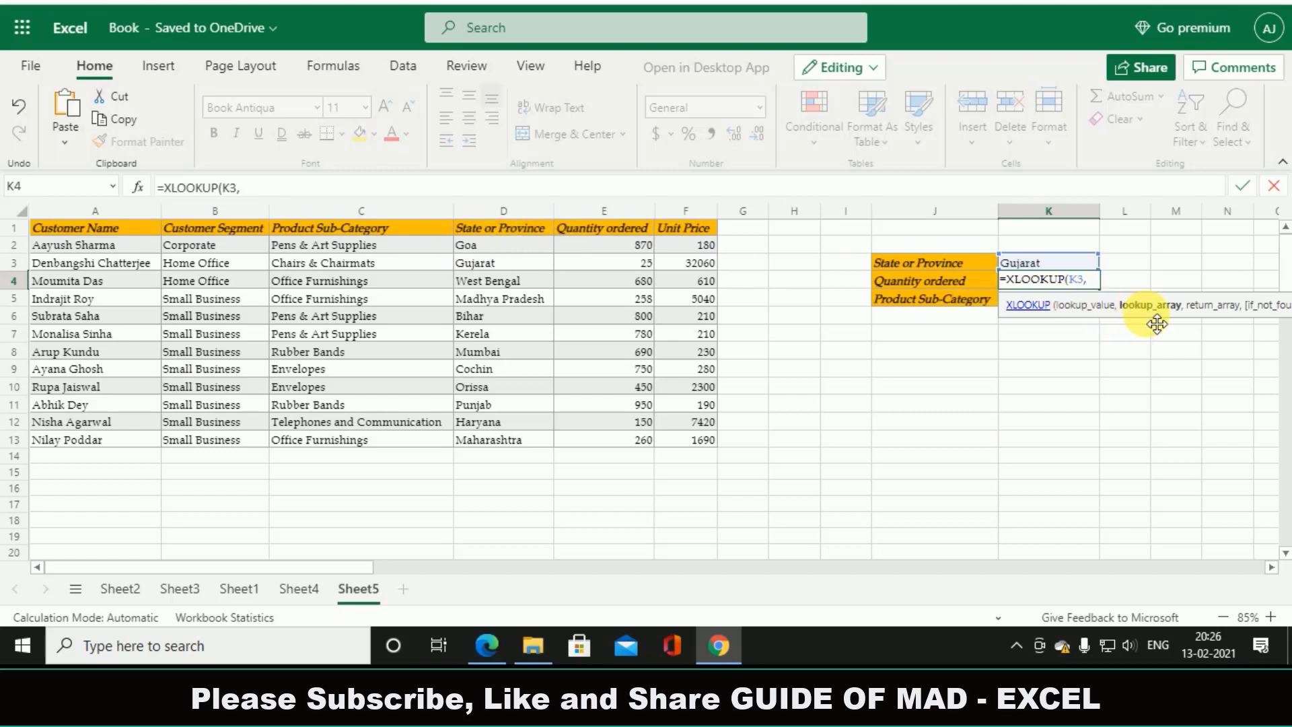
{"action": "left_click", "coordinate": [506, 229]}
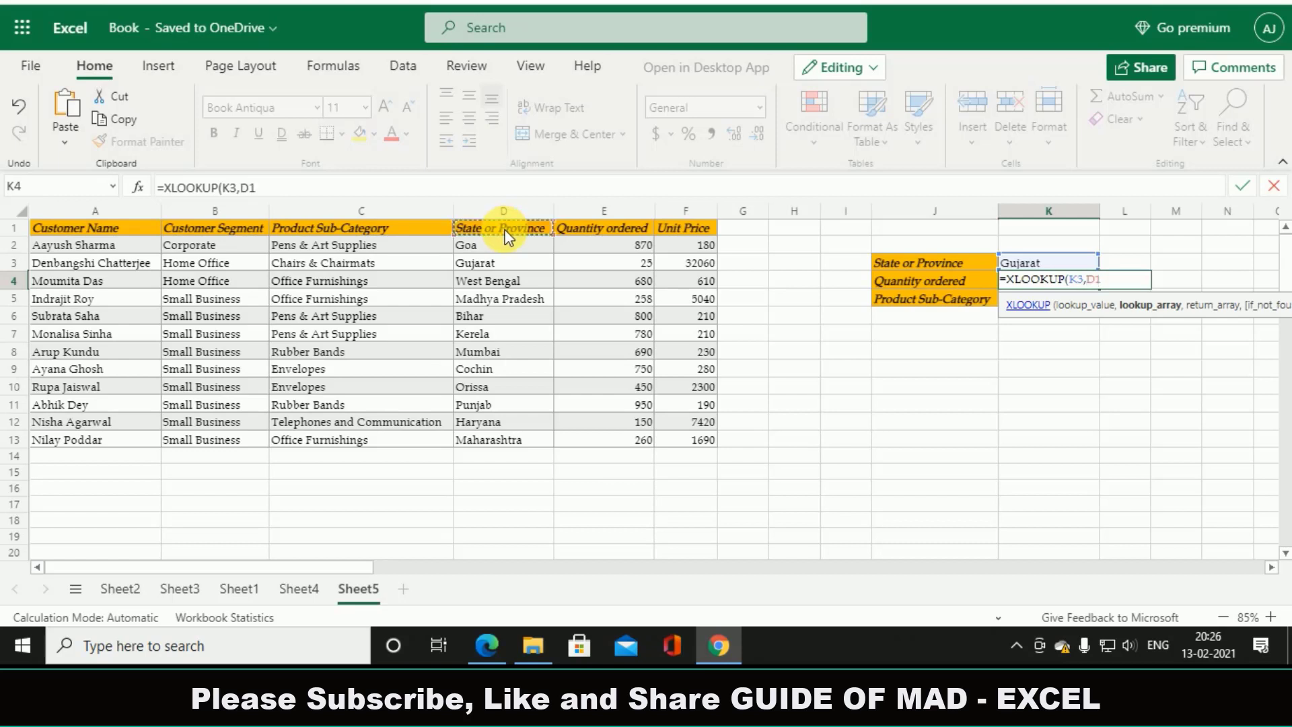
{"action": "left_click_drag", "start_coordinate": [505, 232], "coordinate": [487, 441]}
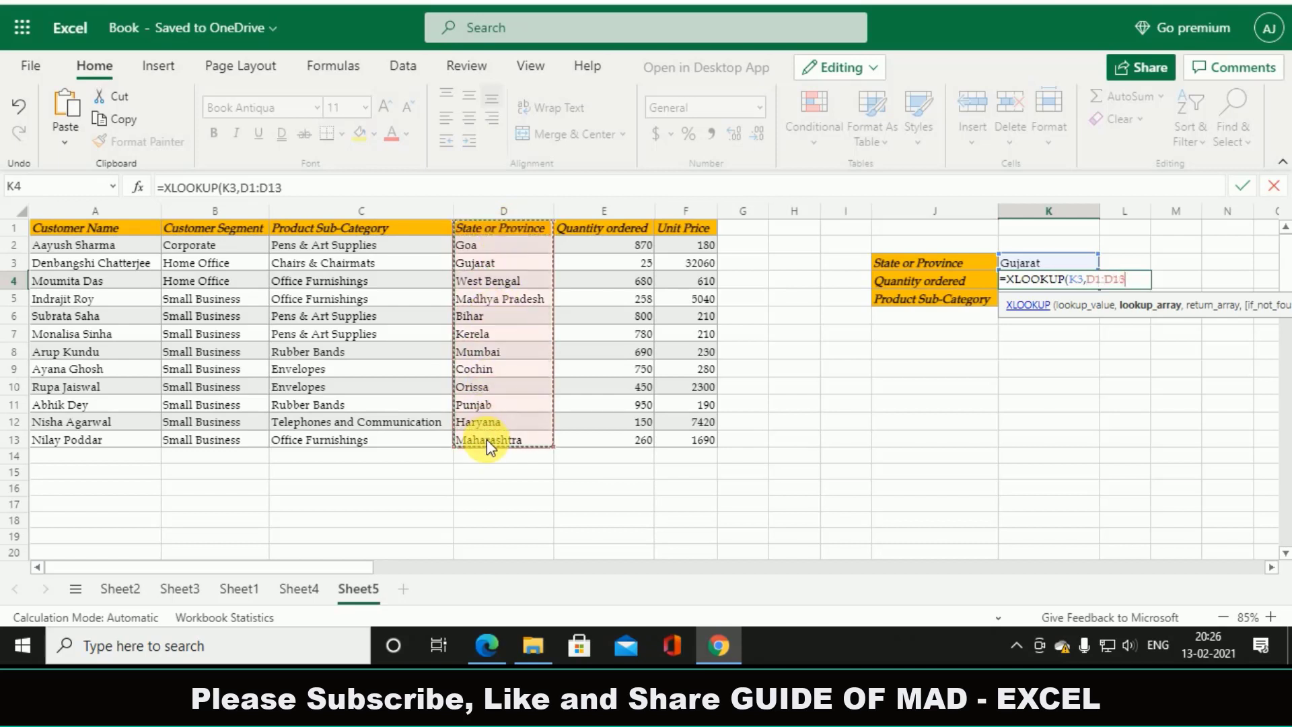
{"action": "type", "text": ","}
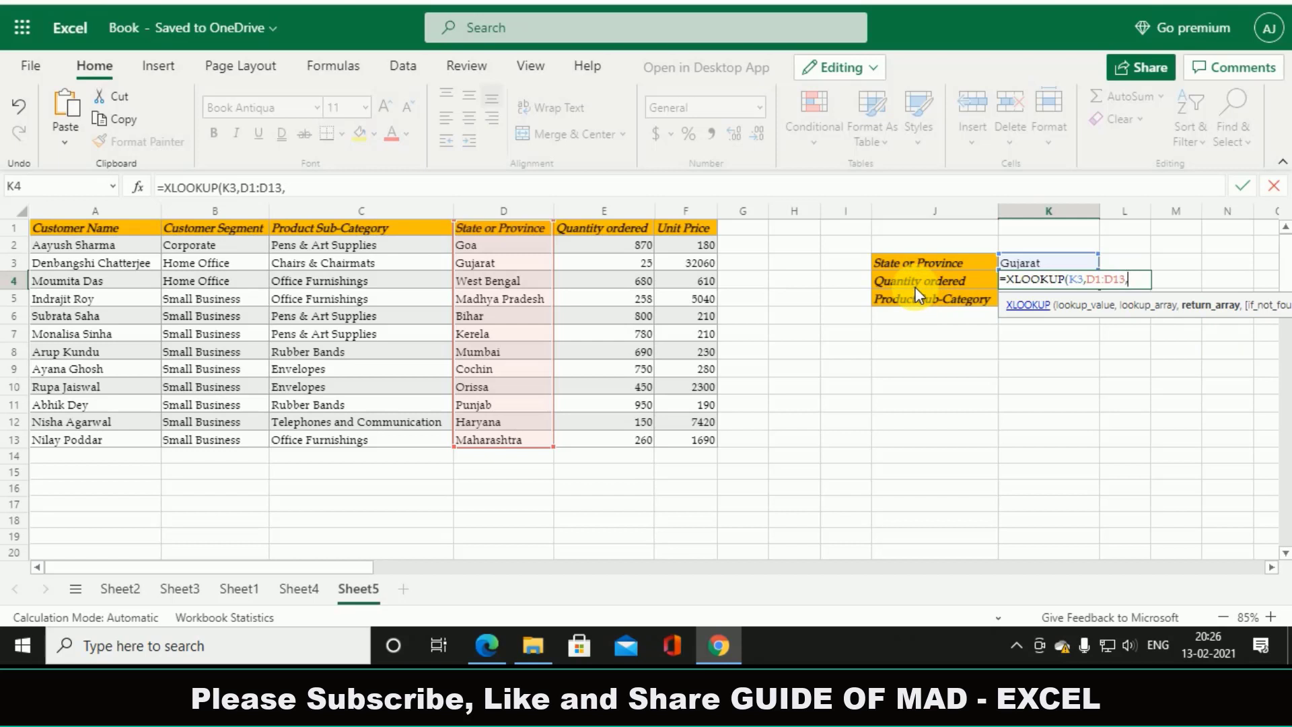
{"action": "left_click_drag", "start_coordinate": [598, 228], "coordinate": [596, 436]}
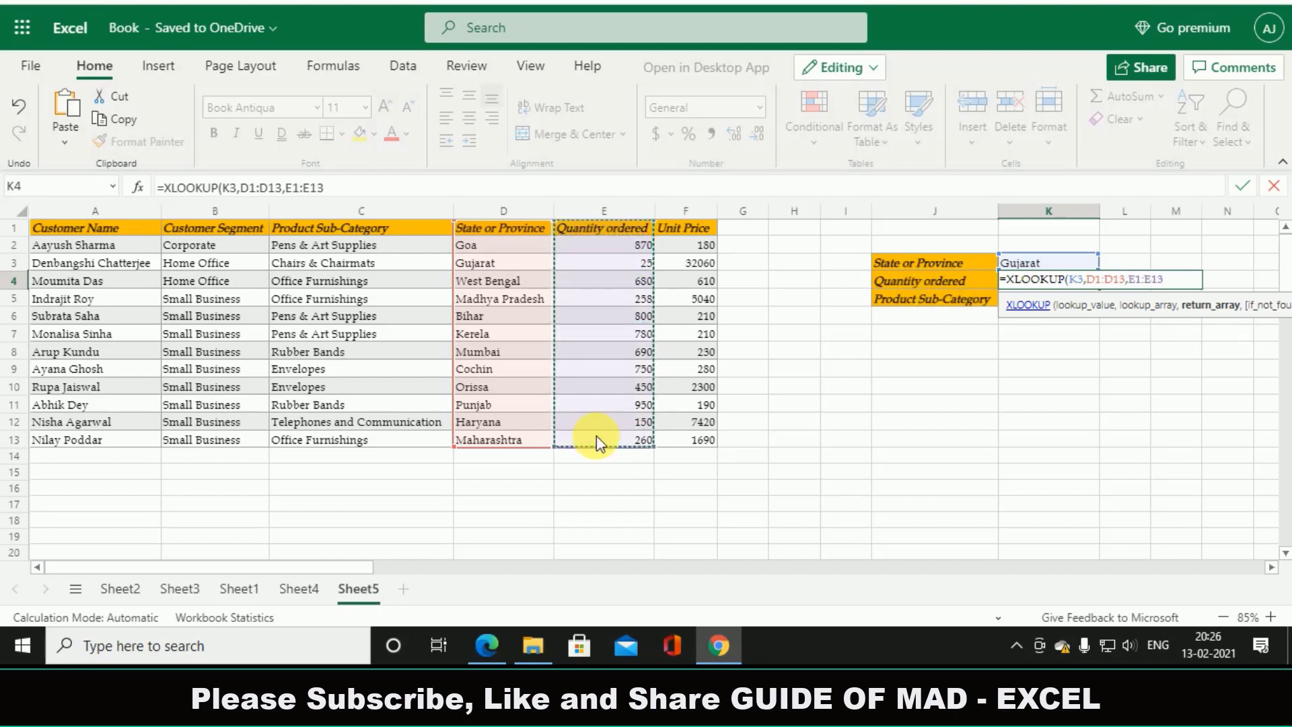
{"action": "type", "text": ")"}
{"action": "key", "text": "Return"}
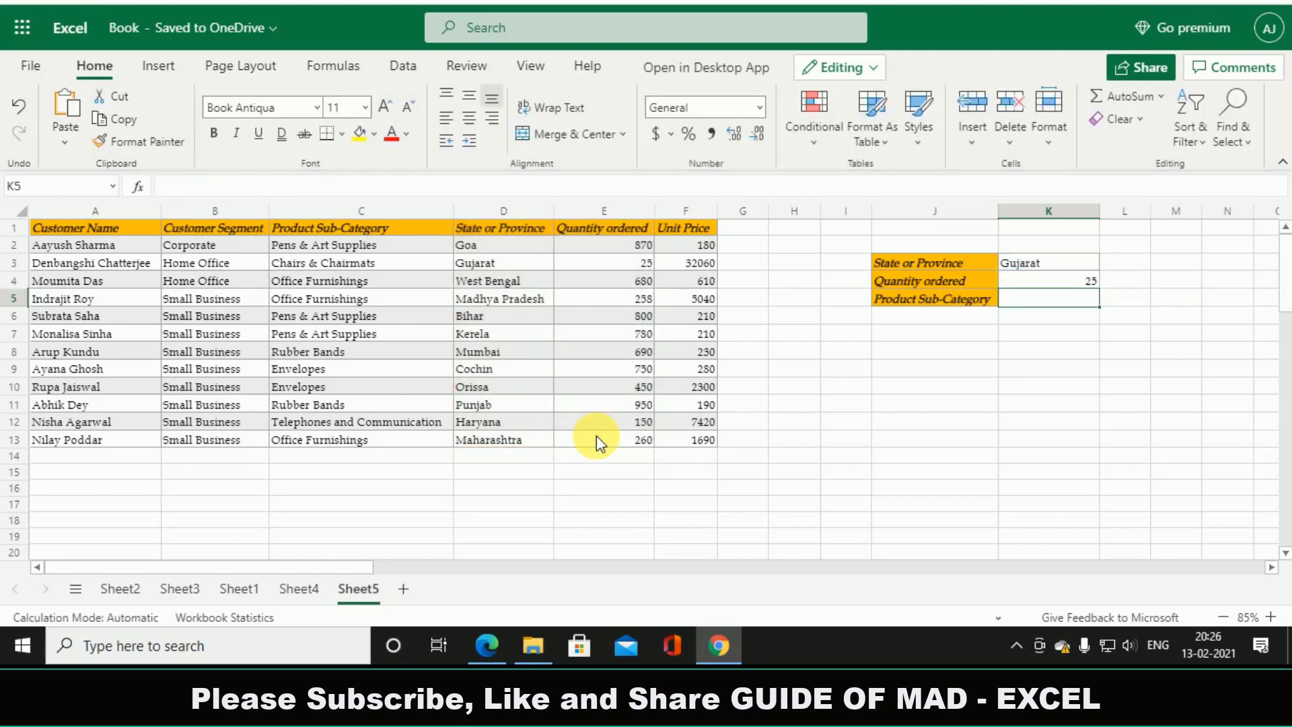
{"action": "key", "text": "Up"}
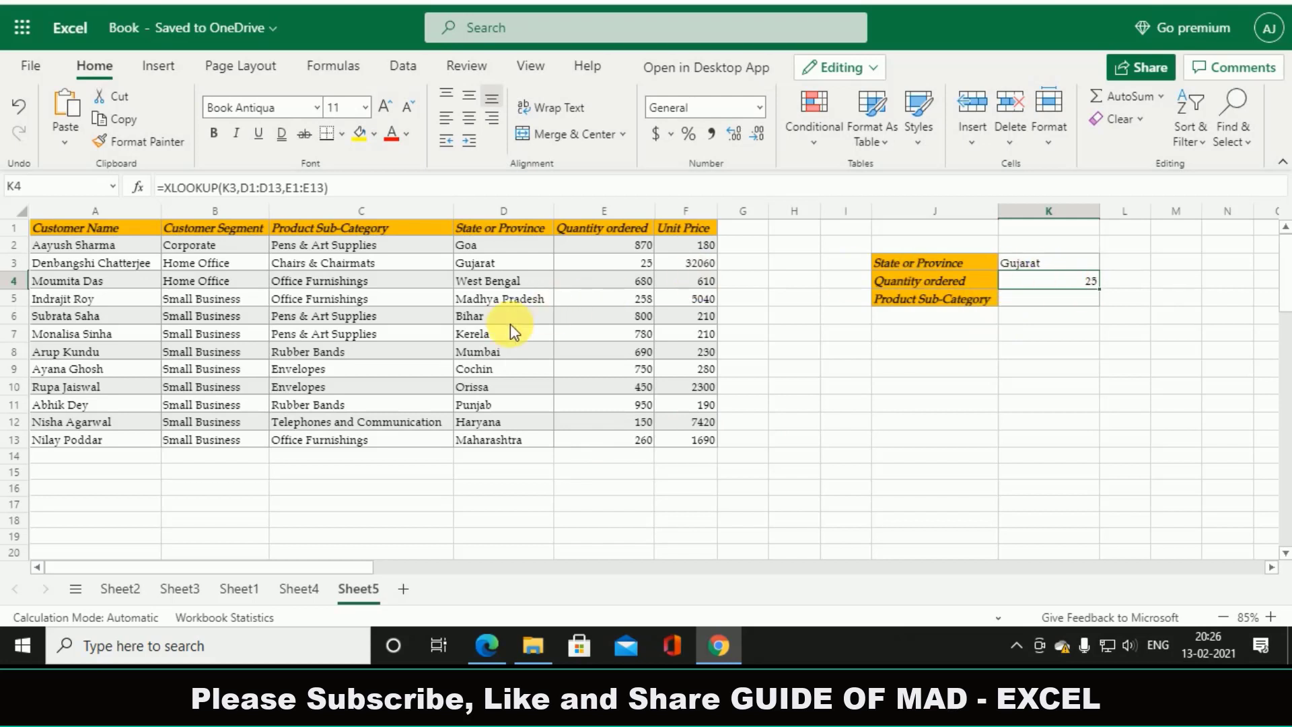
Clear the Gujarat entry in cell D3 of the State or Province column and check the lookup in K4
{"action": "left_click", "coordinate": [476, 268]}
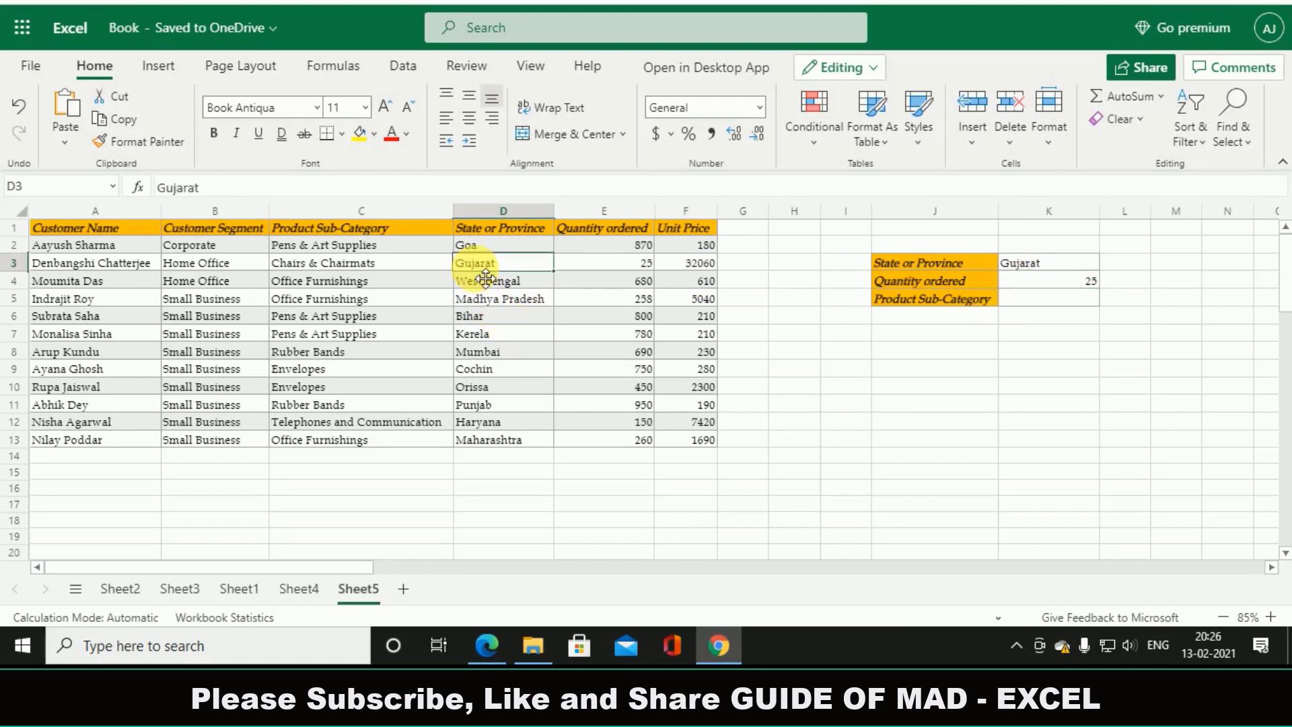
{"action": "key", "text": "Delete"}
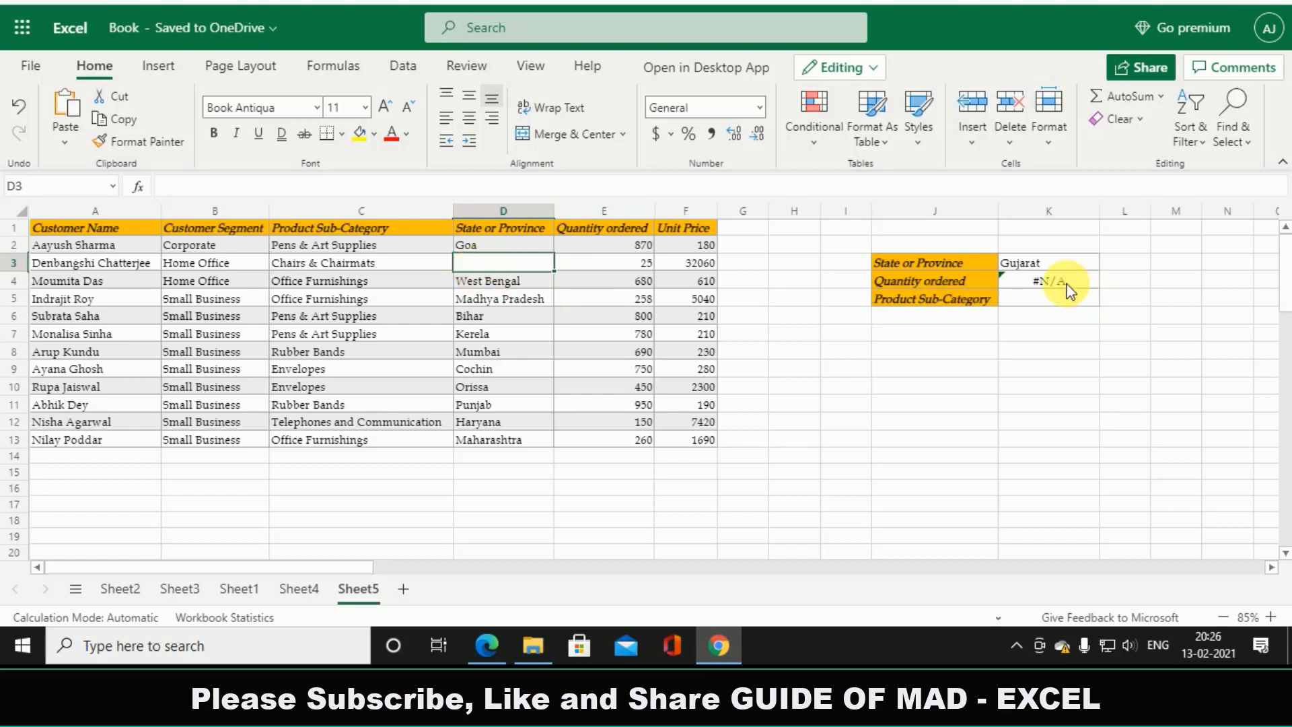
{"action": "left_click", "coordinate": [1070, 291]}
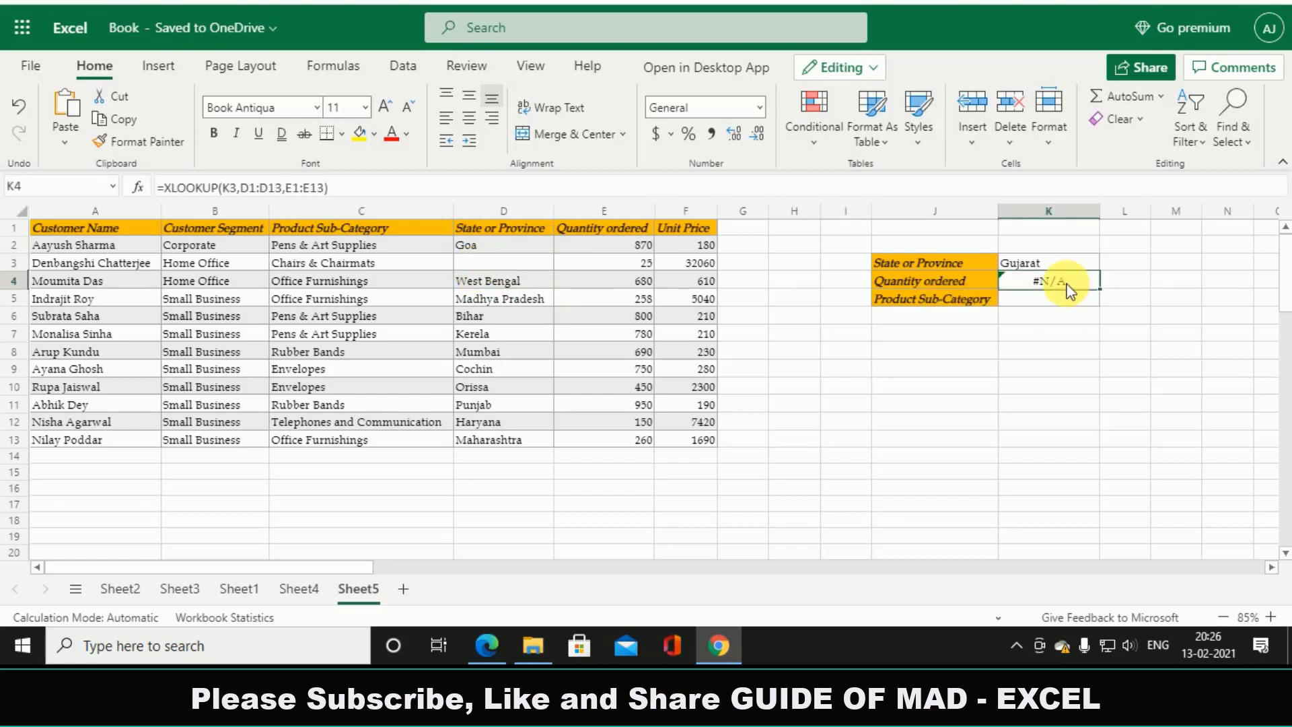
Add "missing" as the if_not_found argument of the XLOOKUP formula in cell K4
{"action": "double_click", "coordinate": [1034, 283]}
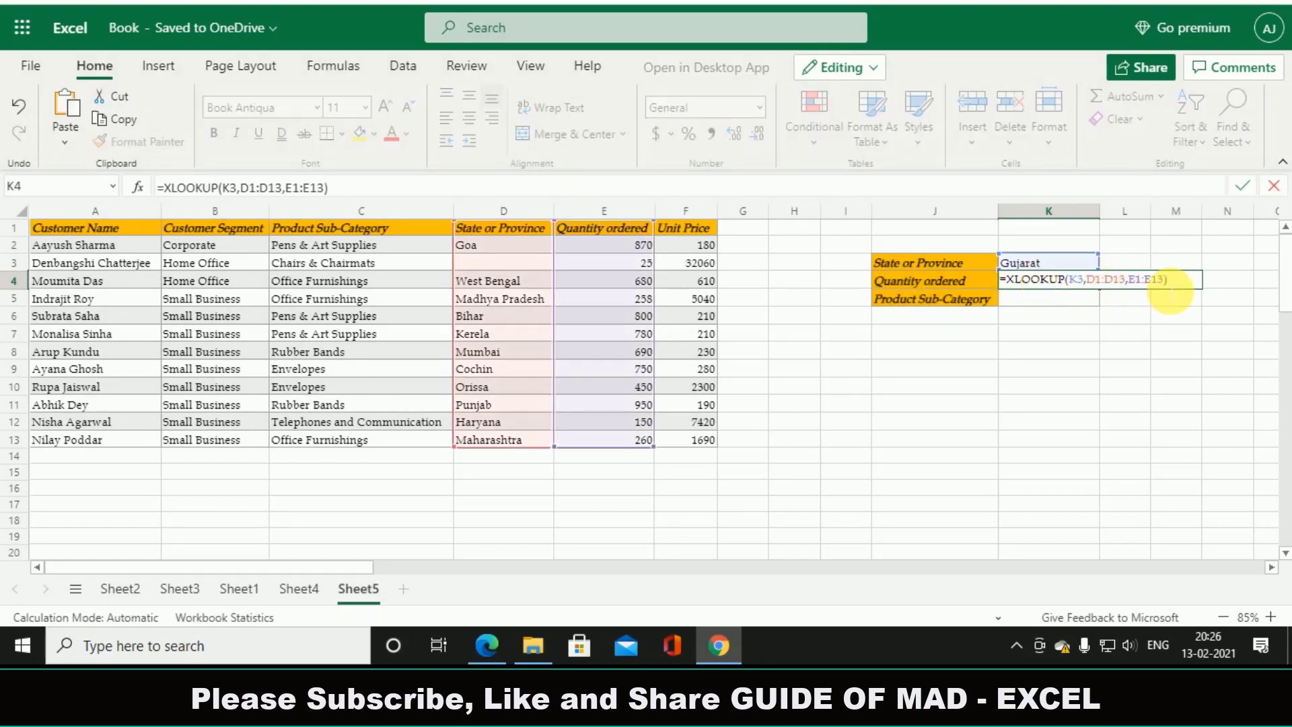
{"action": "key", "text": "BackSpace"}
{"action": "type", "text": ","}
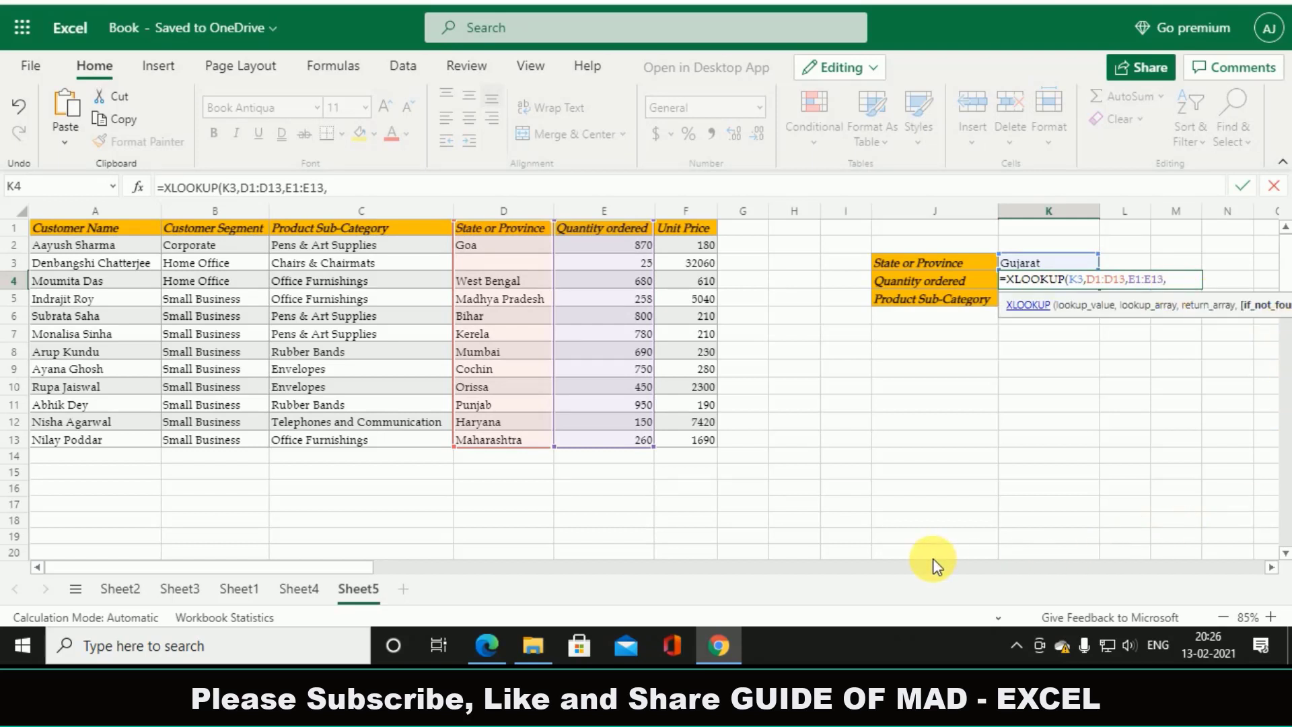
{"action": "left_click_drag", "start_coordinate": [345, 573], "coordinate": [384, 573]}
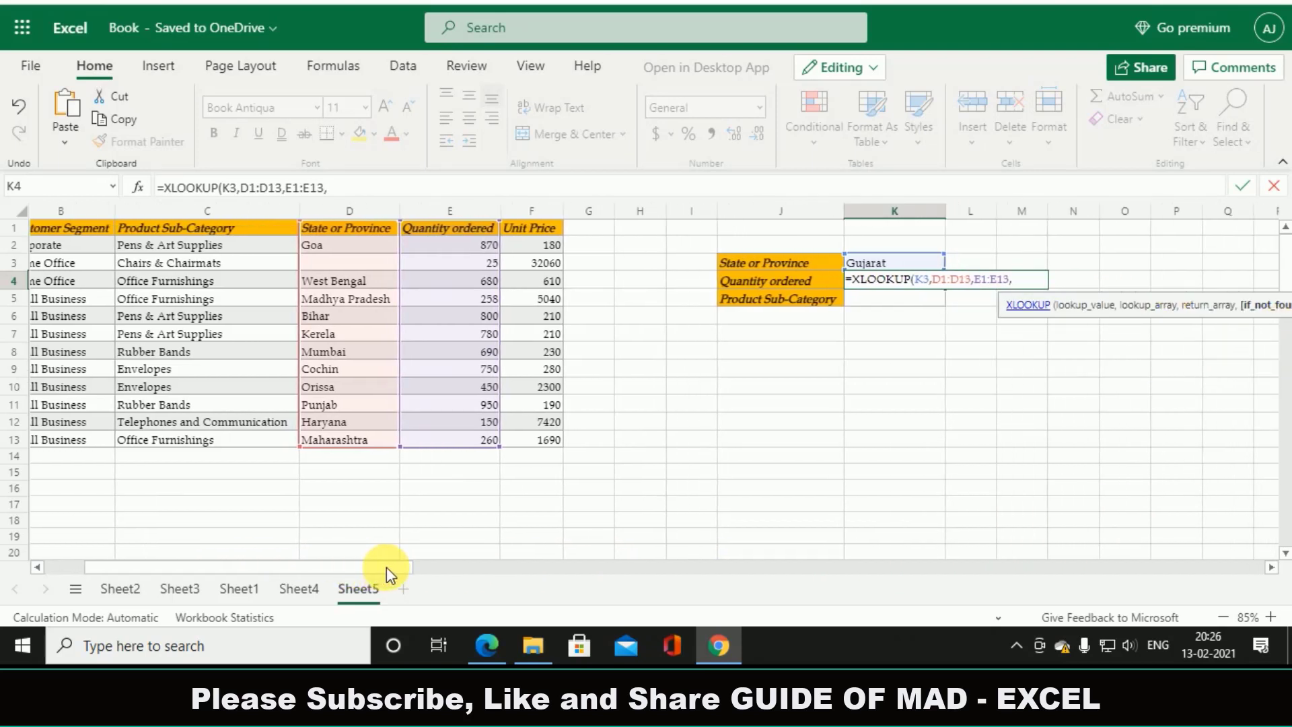
{"action": "left_click_drag", "start_coordinate": [1166, 320], "coordinate": [812, 383]}
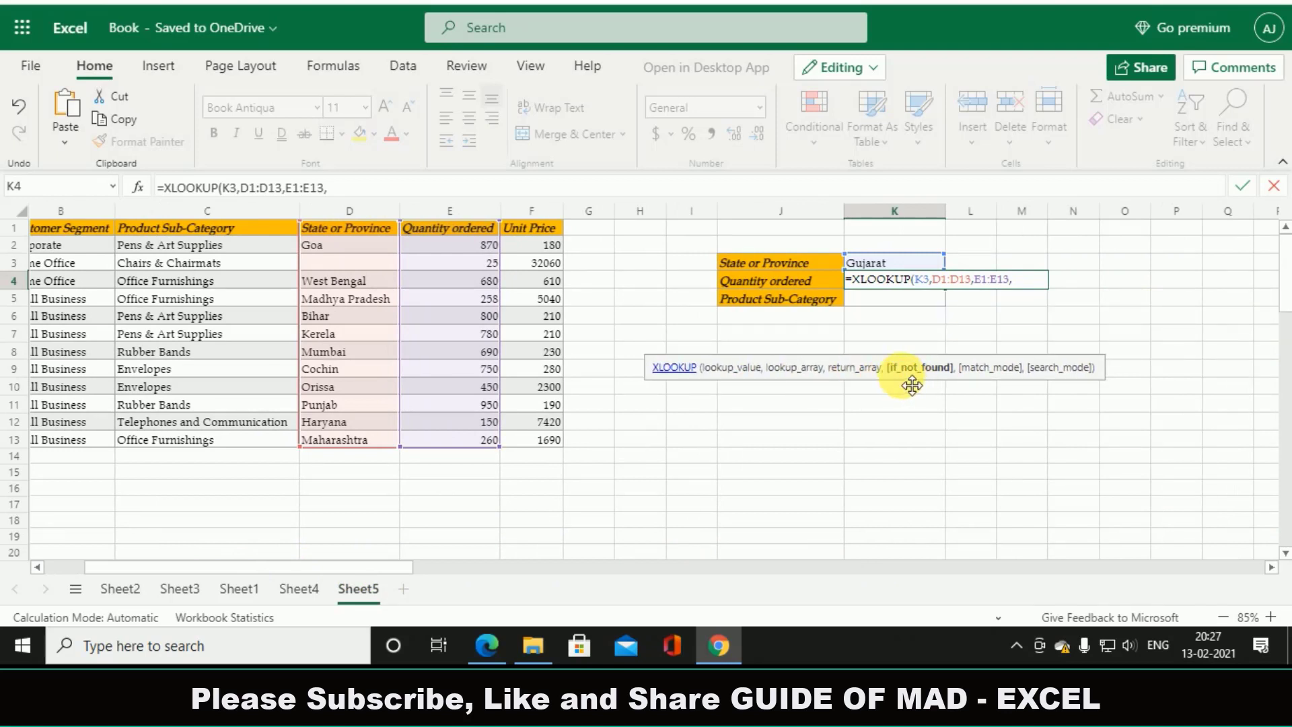
{"action": "left_click", "coordinate": [1021, 280]}
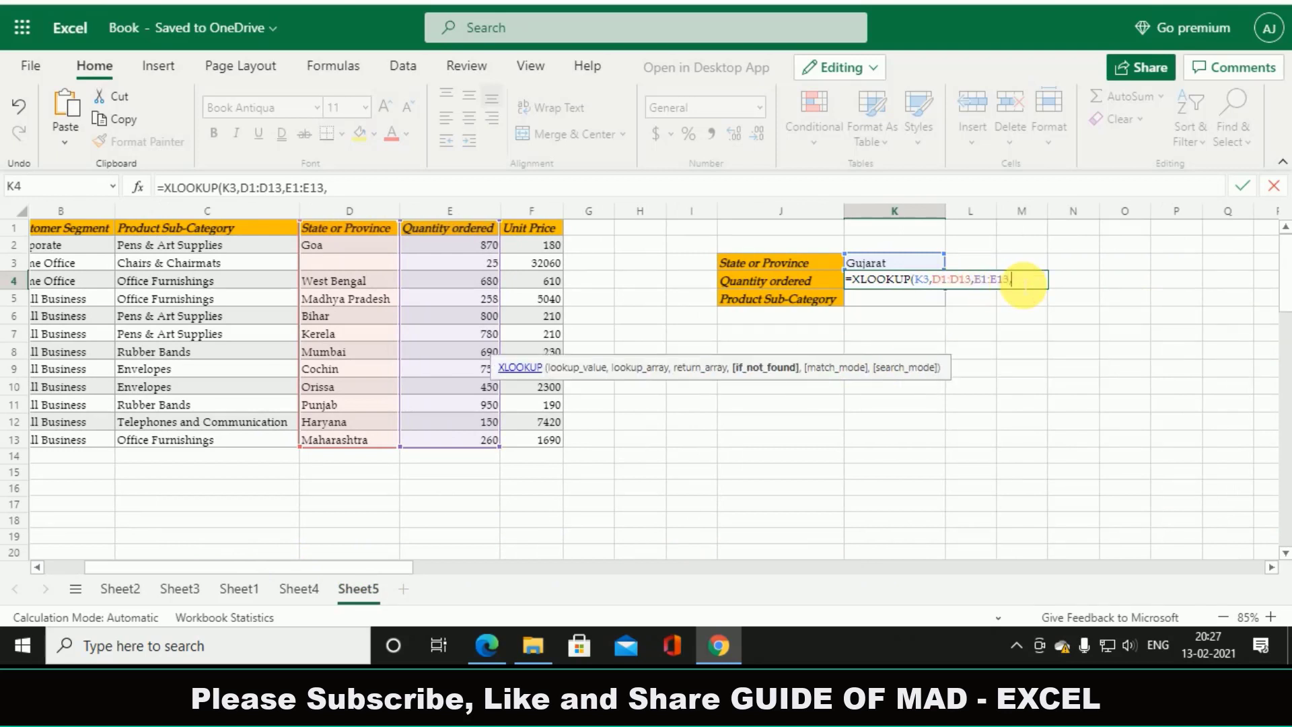
{"action": "type", "text": "\"missing"}
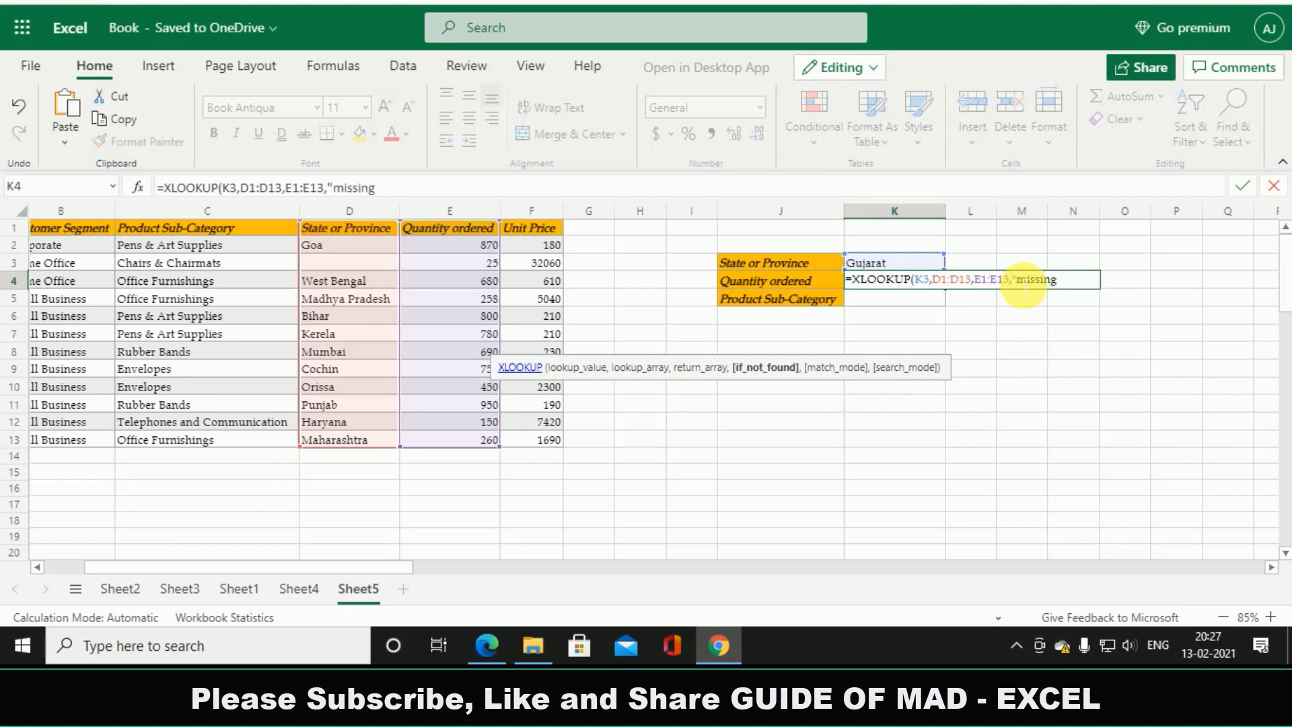
{"action": "type", "text": "\""}
{"action": "key", "text": "Return"}
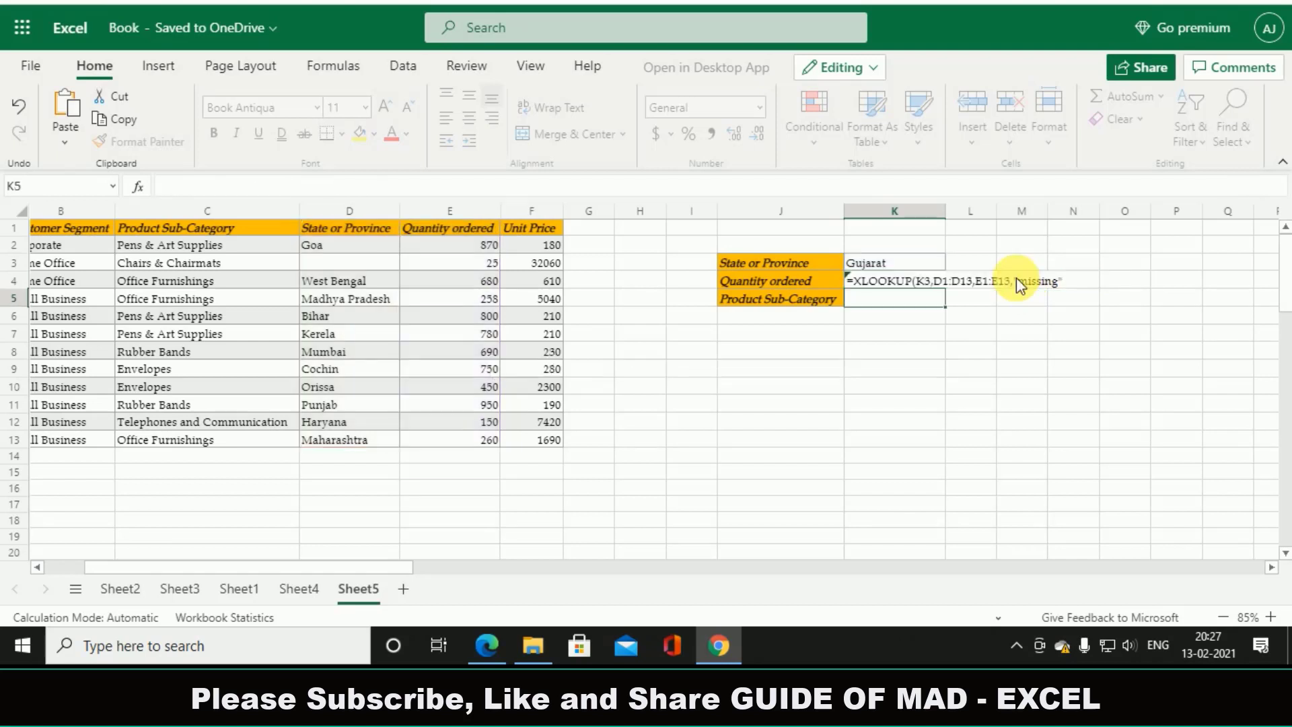
{"action": "key", "text": "Up"}
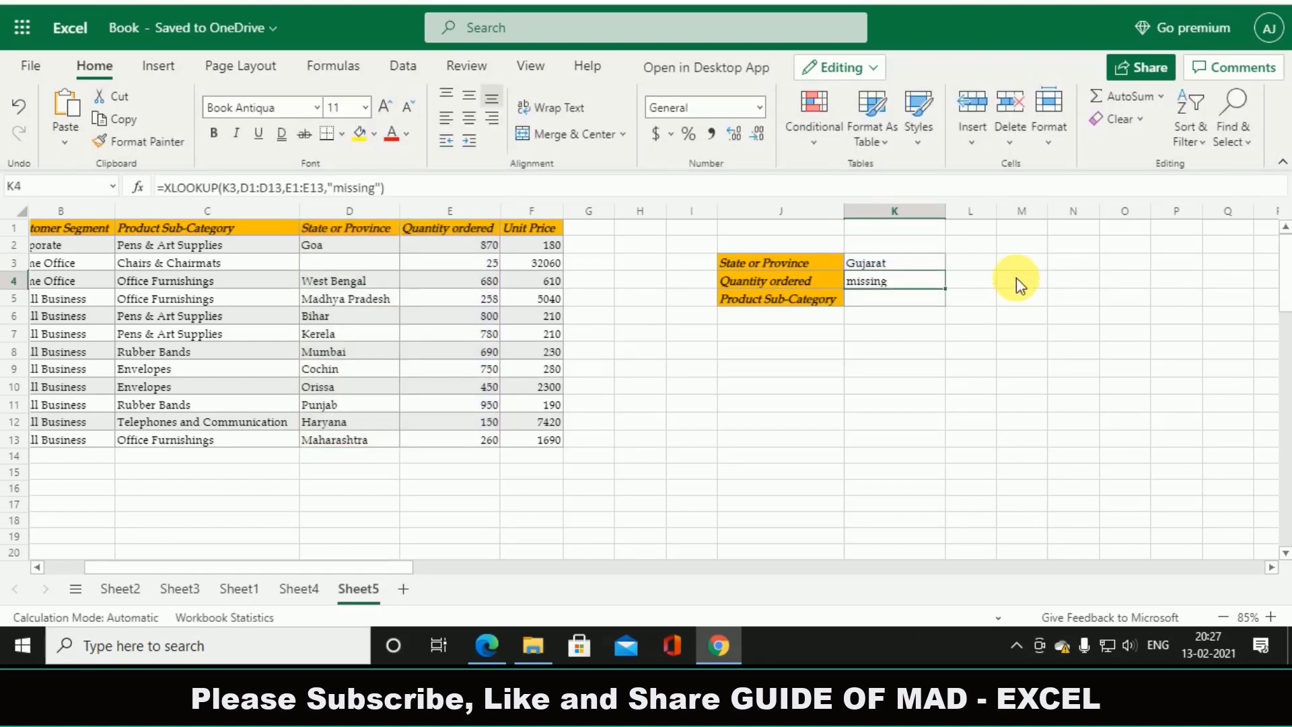
Choose Madhya Pradesh as the State or Province in cell K3 and check the quantity lookup in K4
{"action": "left_click", "coordinate": [888, 263]}
{"action": "left_click", "coordinate": [962, 262]}
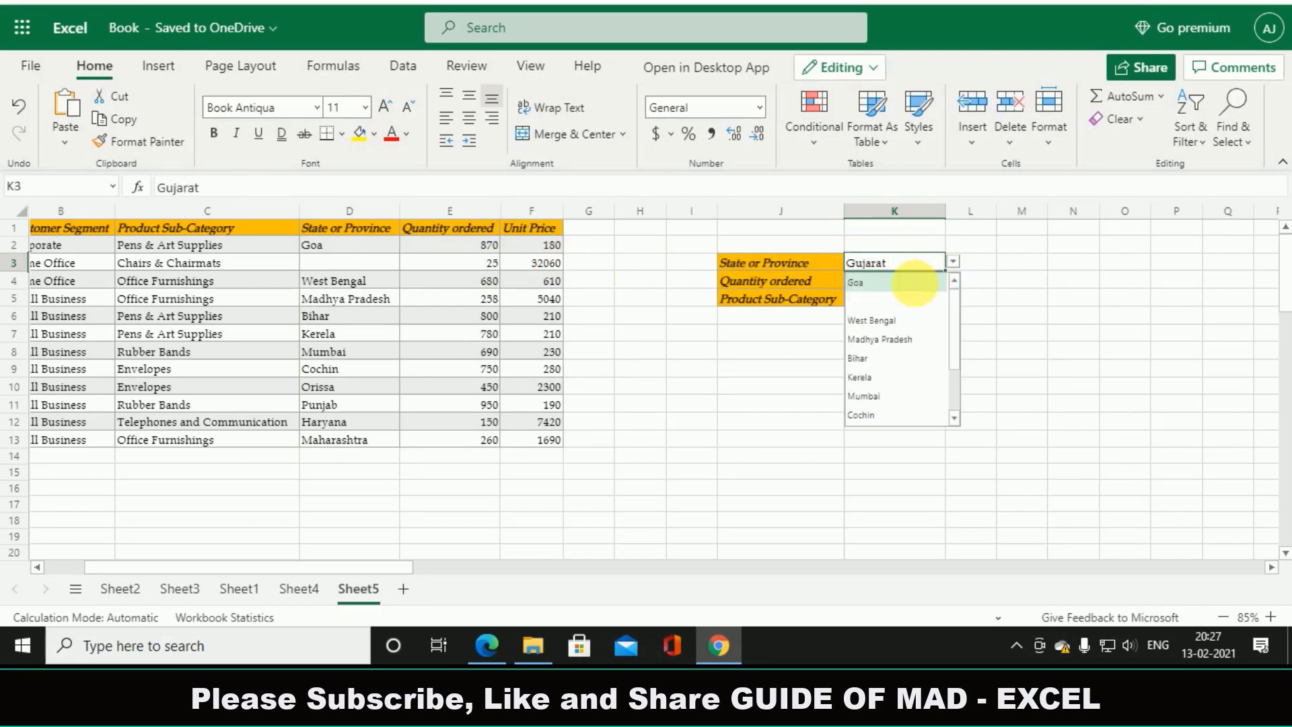
{"action": "left_click", "coordinate": [885, 343]}
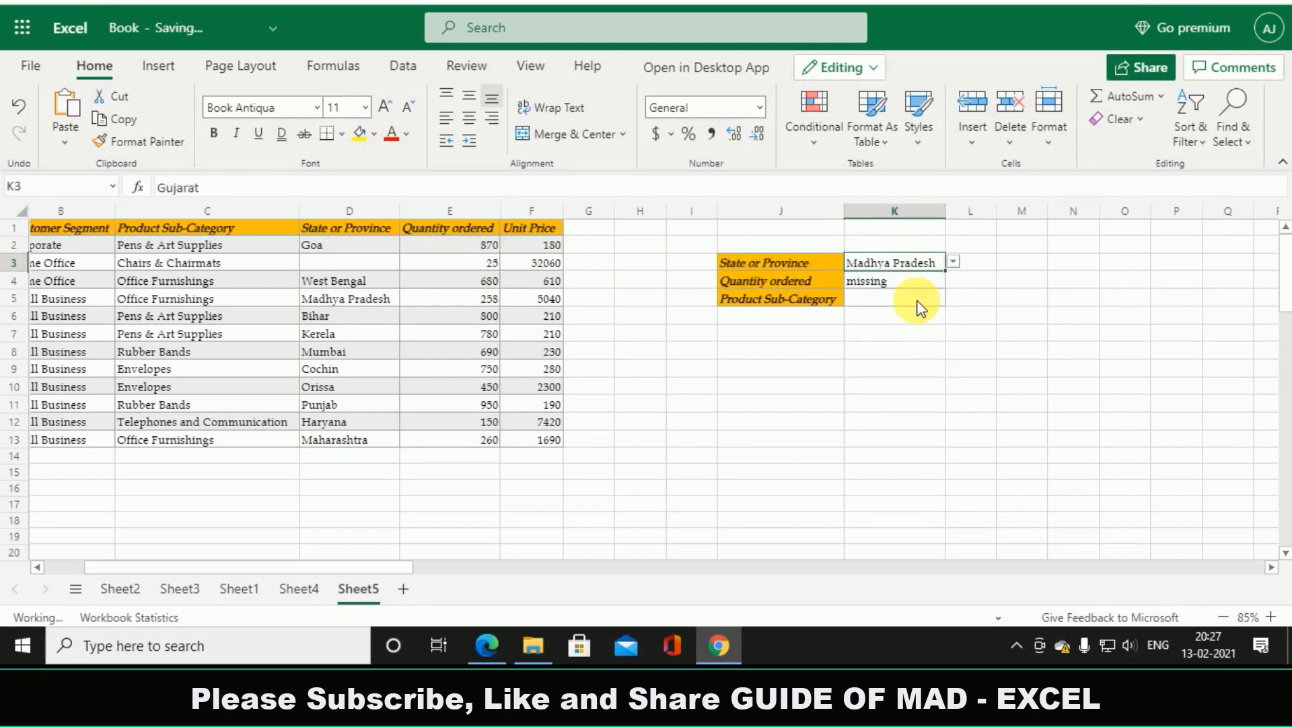
{"action": "left_click", "coordinate": [901, 288]}
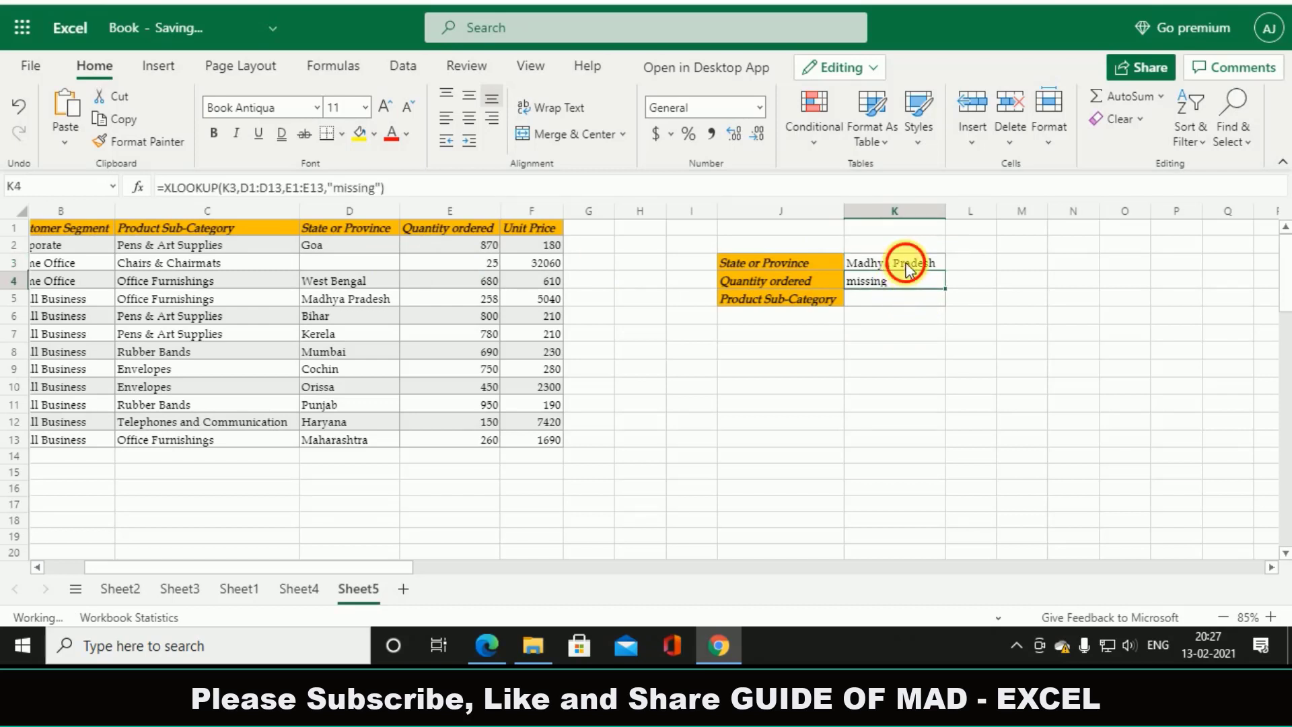
{"action": "left_click", "coordinate": [910, 263]}
{"action": "left_click", "coordinate": [913, 284]}
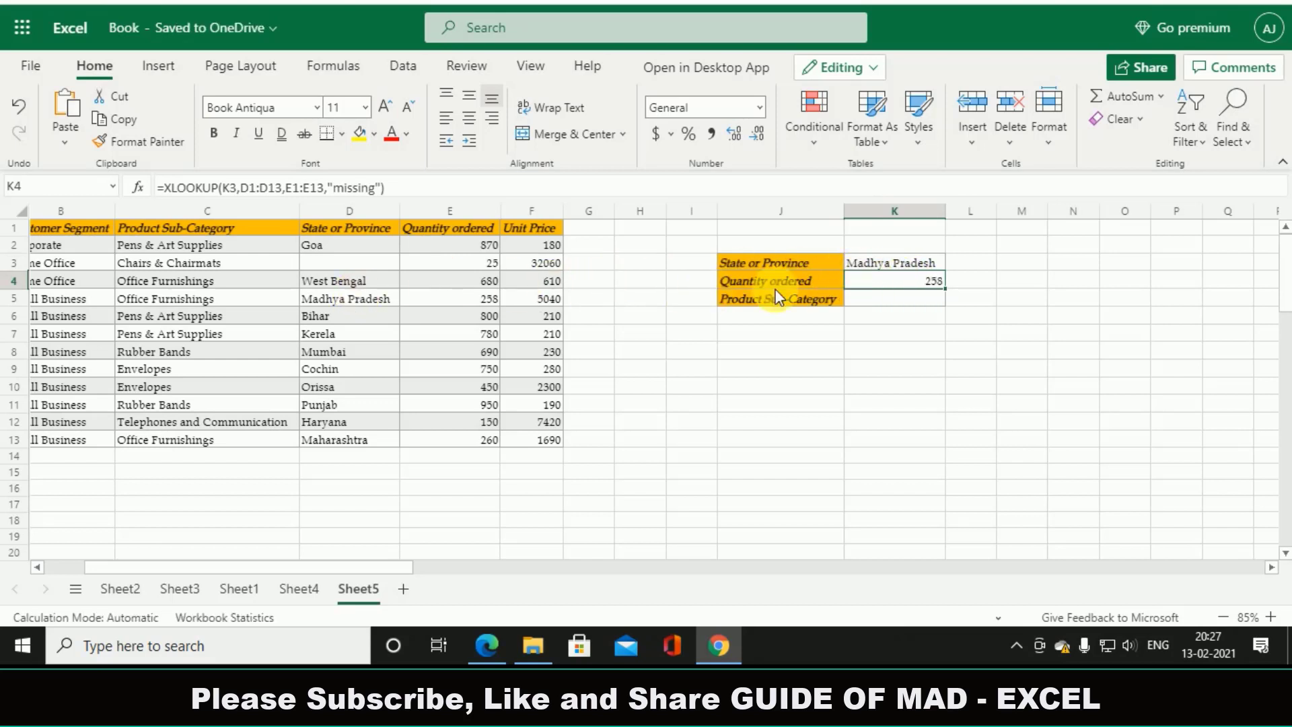
{"action": "left_click", "coordinate": [884, 264]}
{"action": "left_click", "coordinate": [897, 283]}
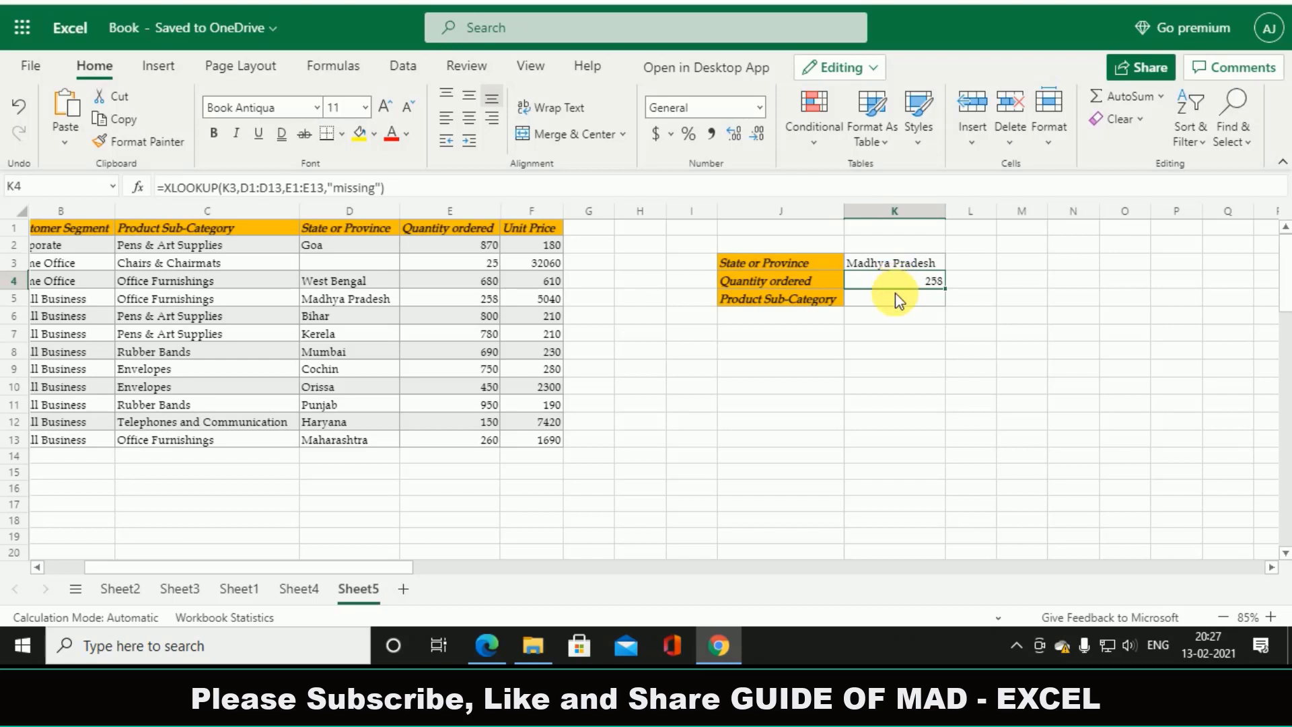
Enter =XLOOKUP(K3,D1:D13,C1:C13) in cell K5 to return the product sub-category for the selected state
{"action": "left_click", "coordinate": [880, 300]}
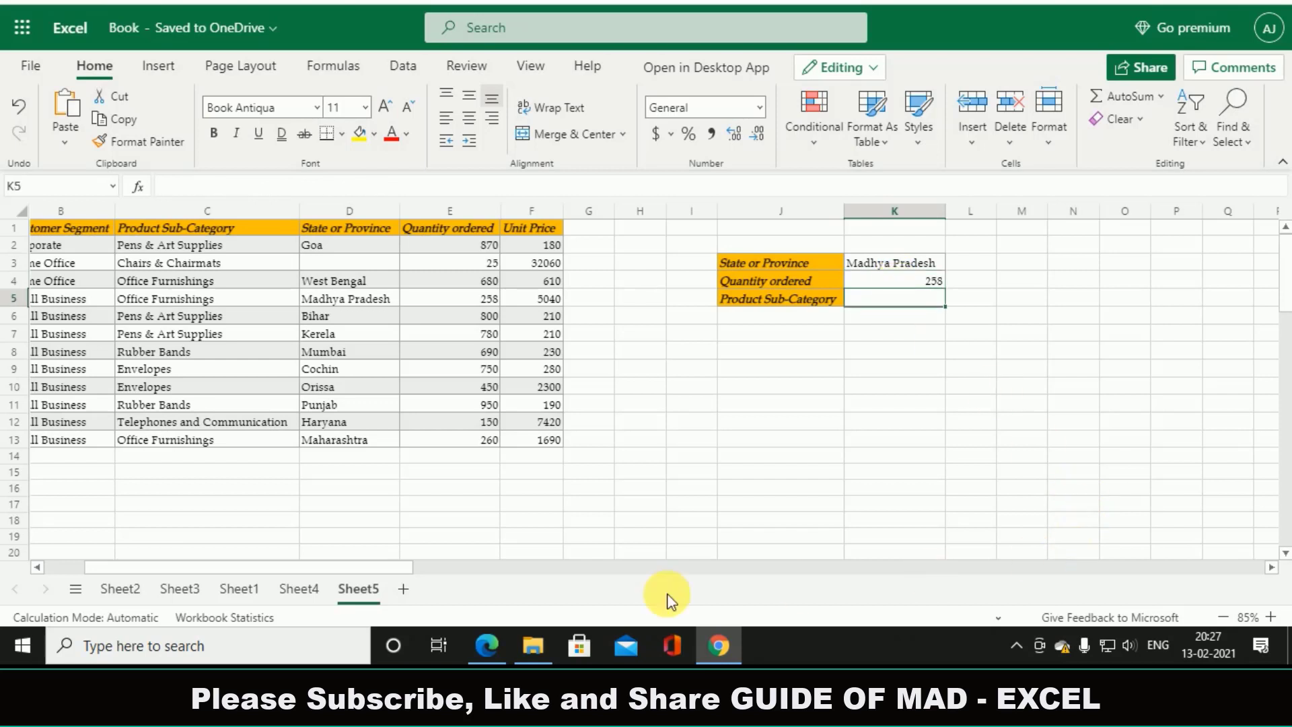
{"action": "left_click_drag", "start_coordinate": [395, 568], "coordinate": [336, 568]}
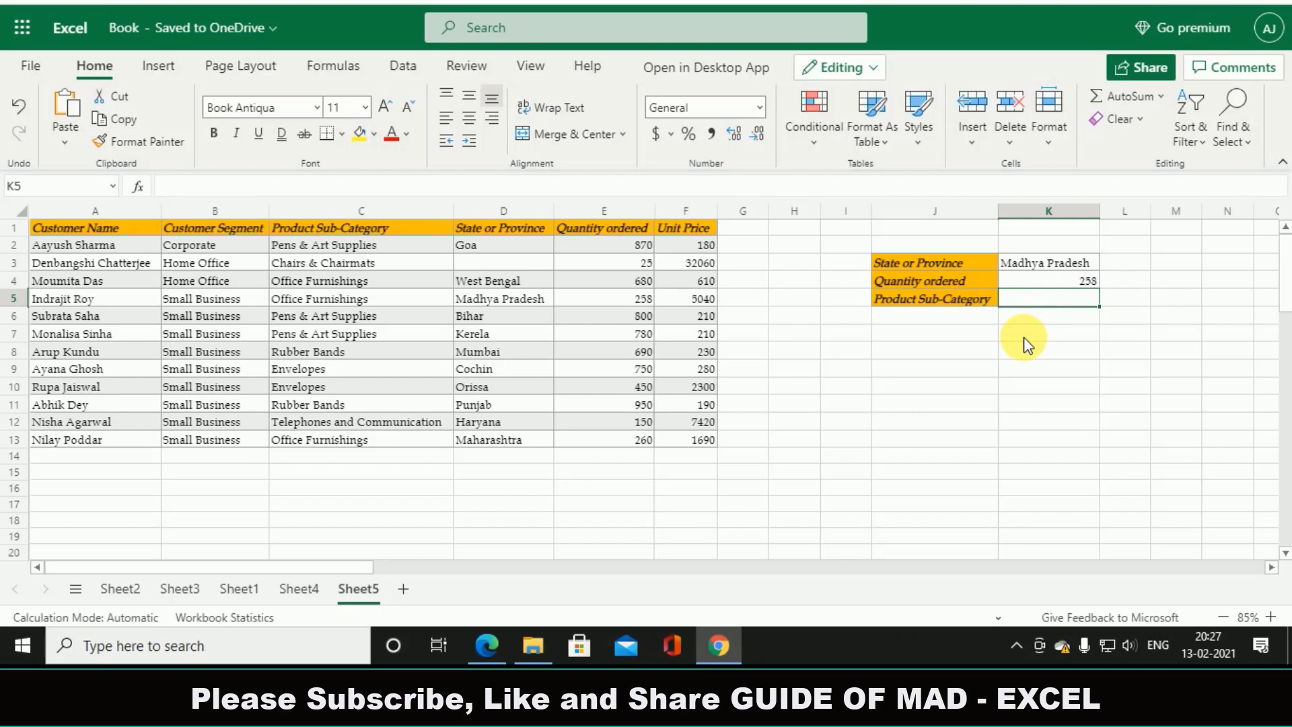
{"action": "type", "text": "="}
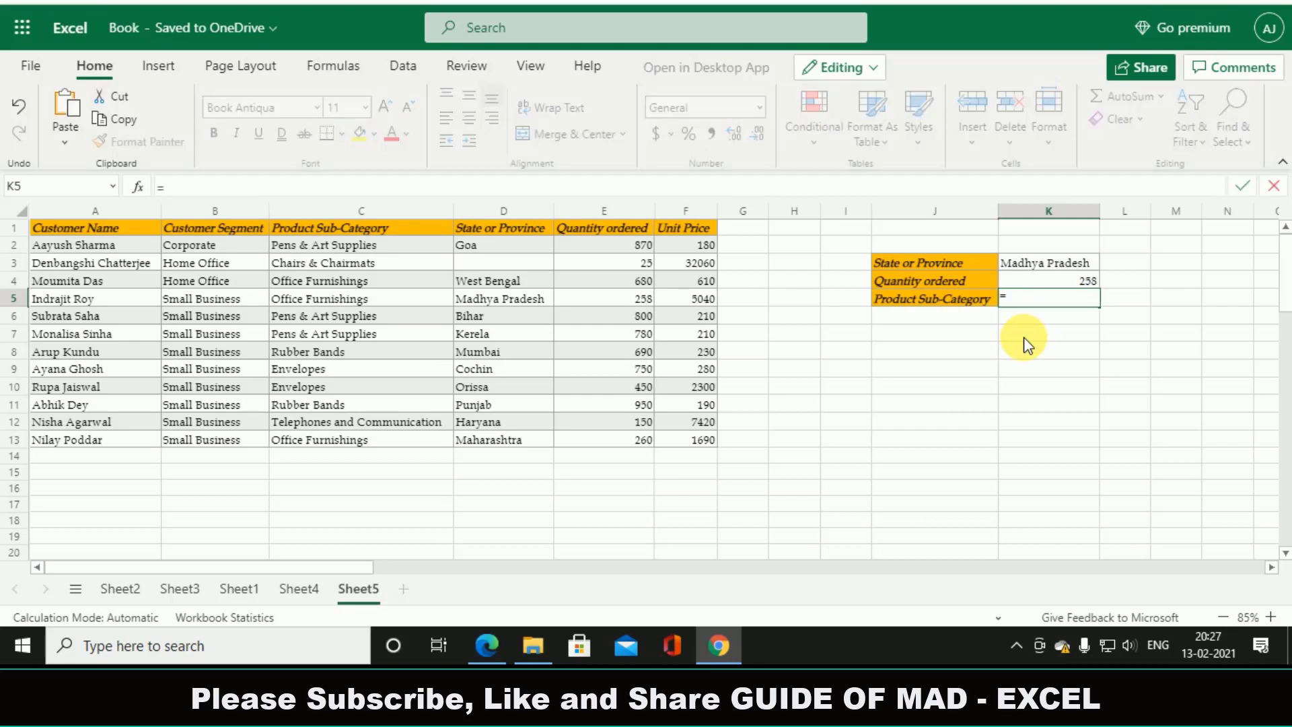
{"action": "type", "text": "xl"}
{"action": "key", "text": "Tab"}
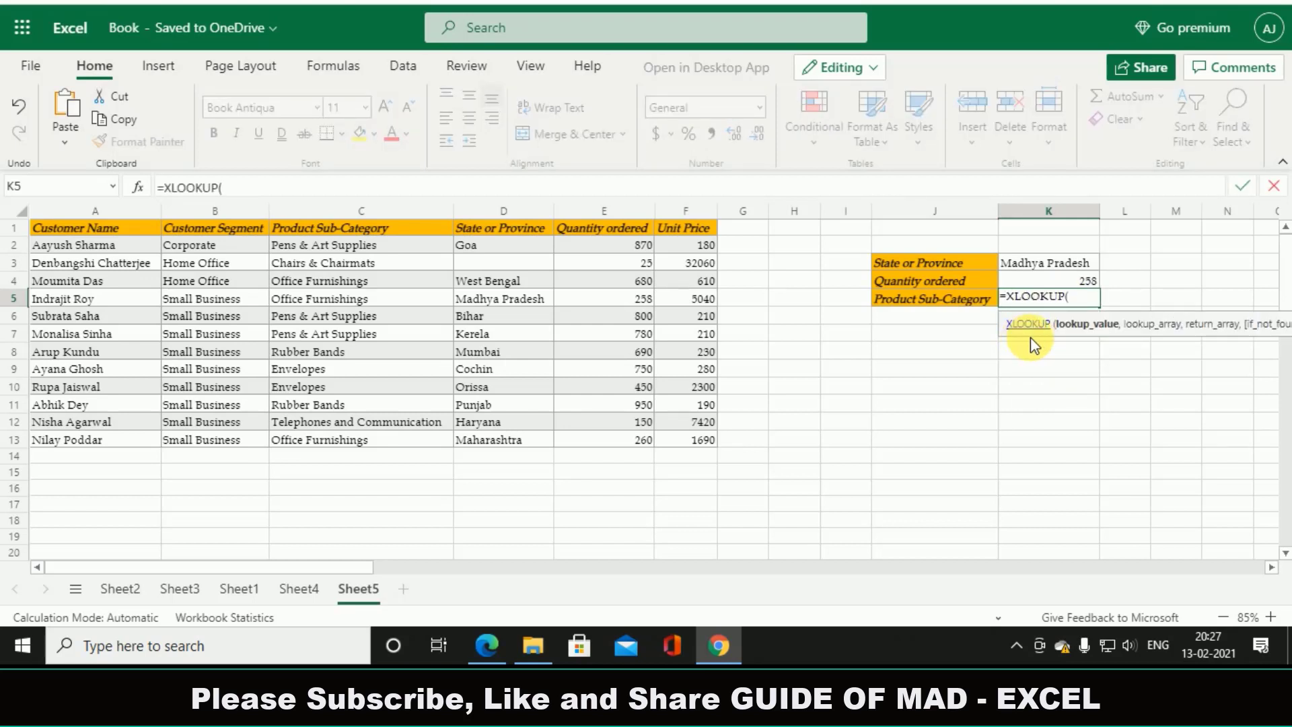
{"action": "left_click", "coordinate": [1039, 264]}
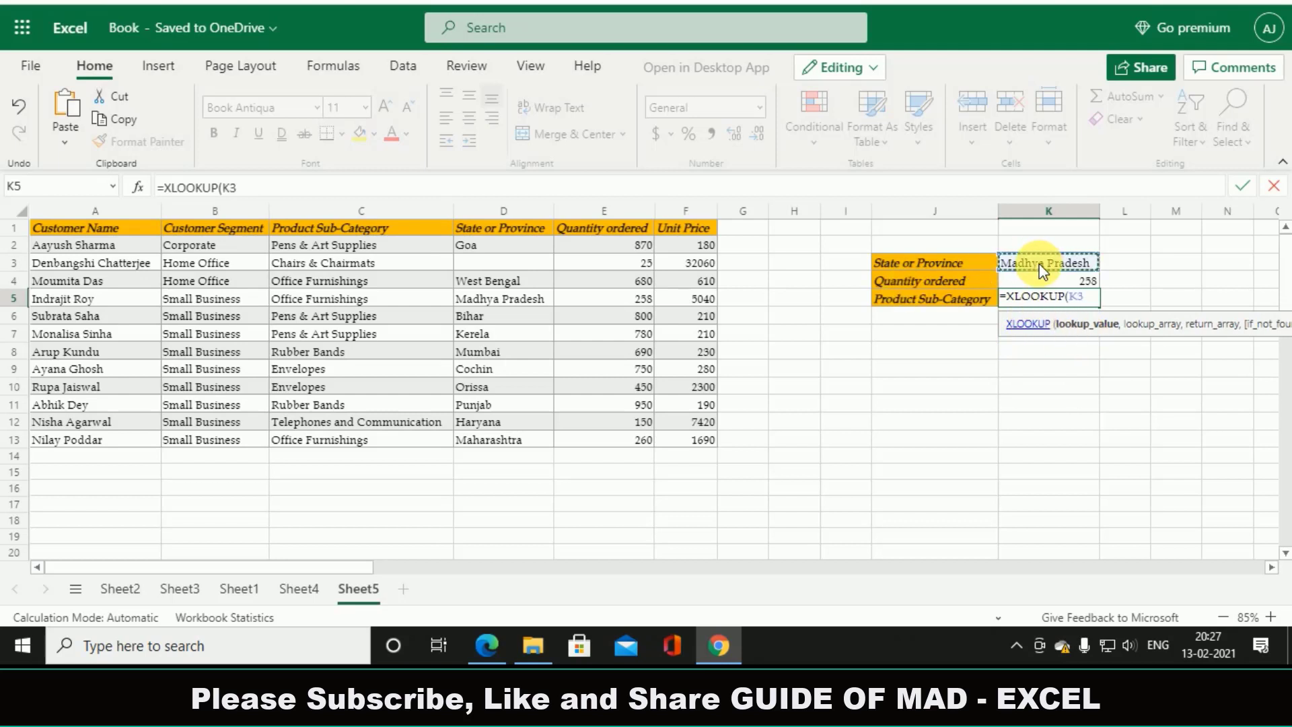
{"action": "type", "text": ","}
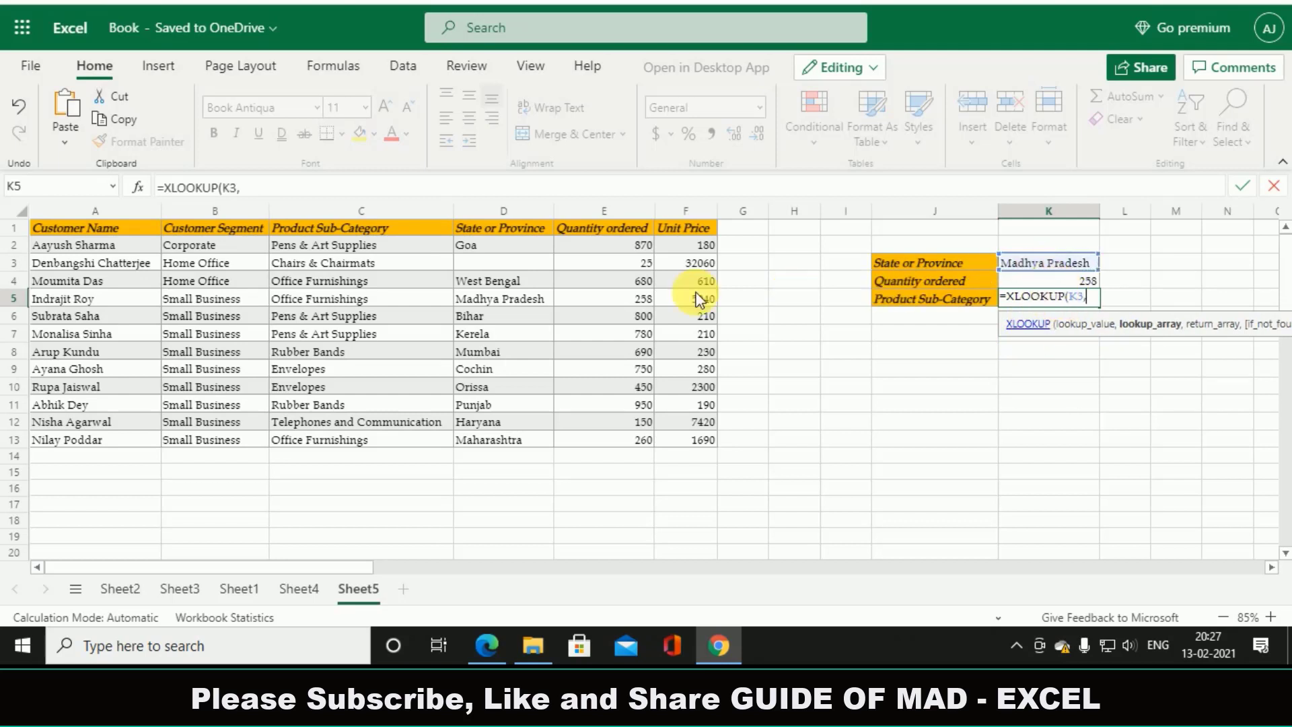
{"action": "left_click_drag", "start_coordinate": [495, 226], "coordinate": [473, 431]}
{"action": "type", "text": ","}
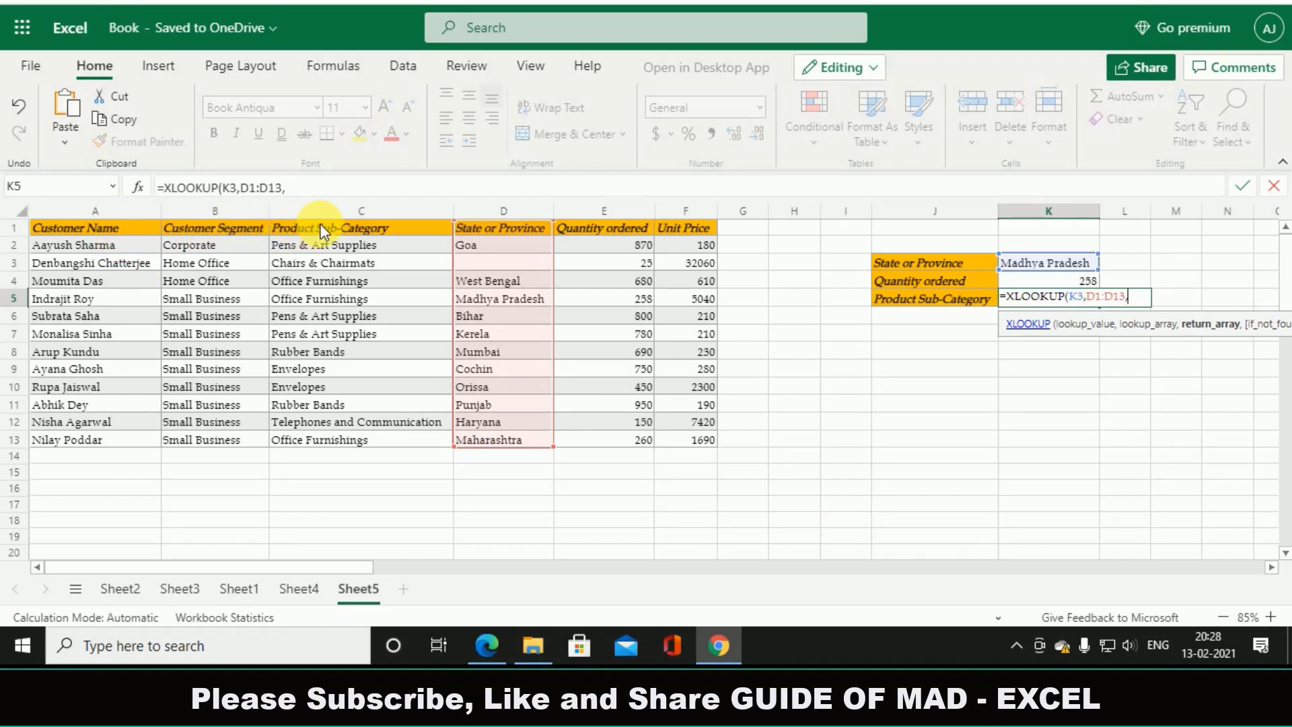
{"action": "left_click_drag", "start_coordinate": [323, 231], "coordinate": [313, 444]}
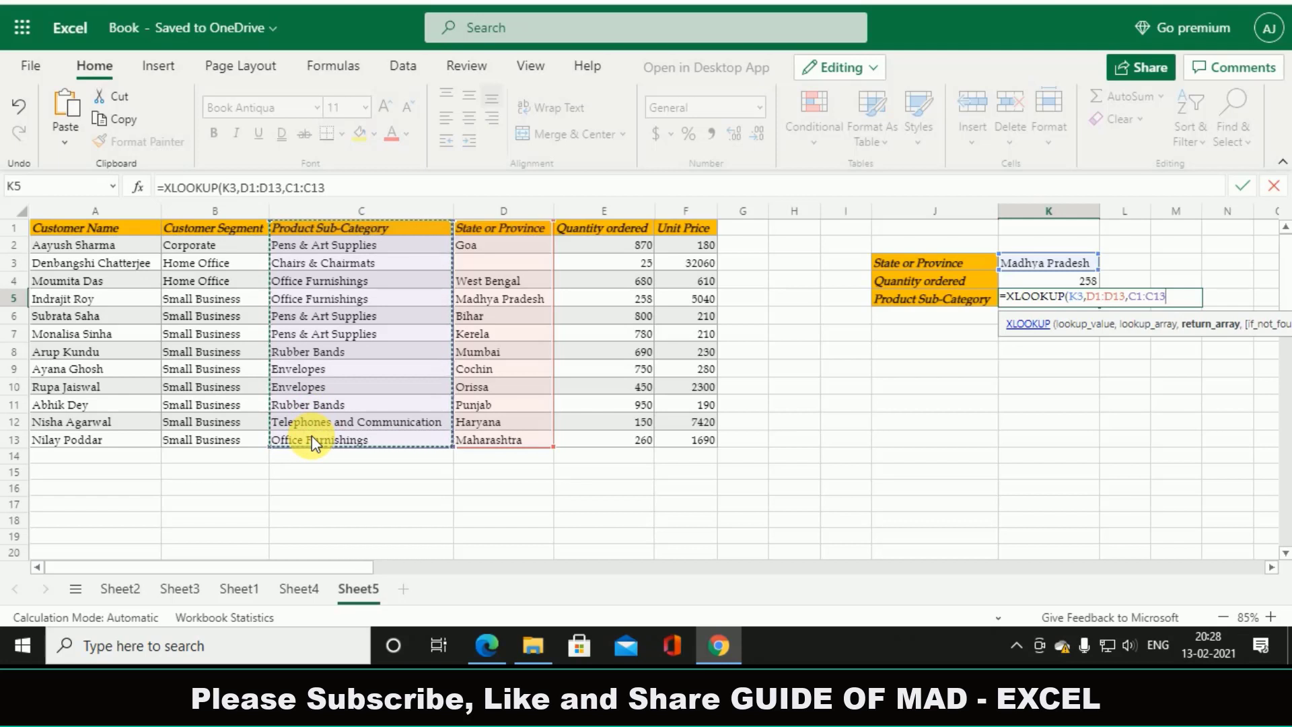
{"action": "type", "text": ")"}
{"action": "key", "text": "Return"}
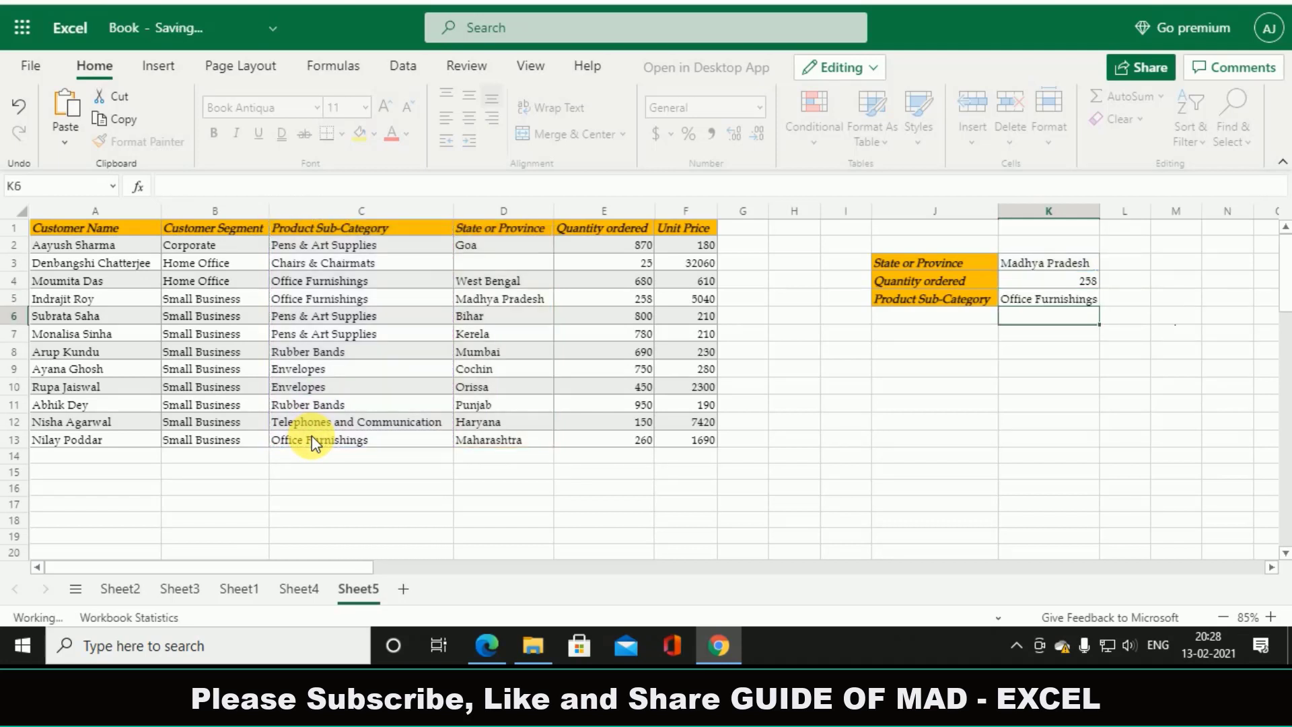
{"action": "key", "text": "Up"}
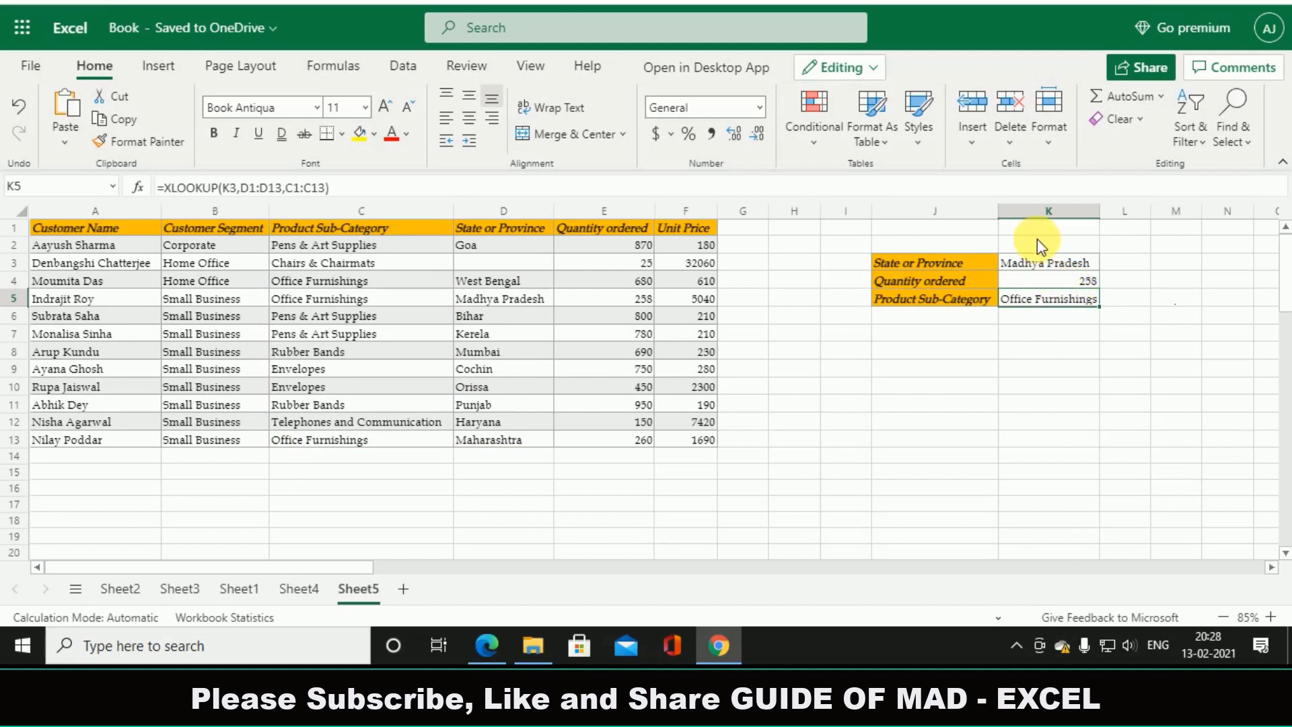
Test both lookups by choosing Kerela and finally Punjab as the State or Province in cell K3
{"action": "left_click", "coordinate": [1051, 267]}
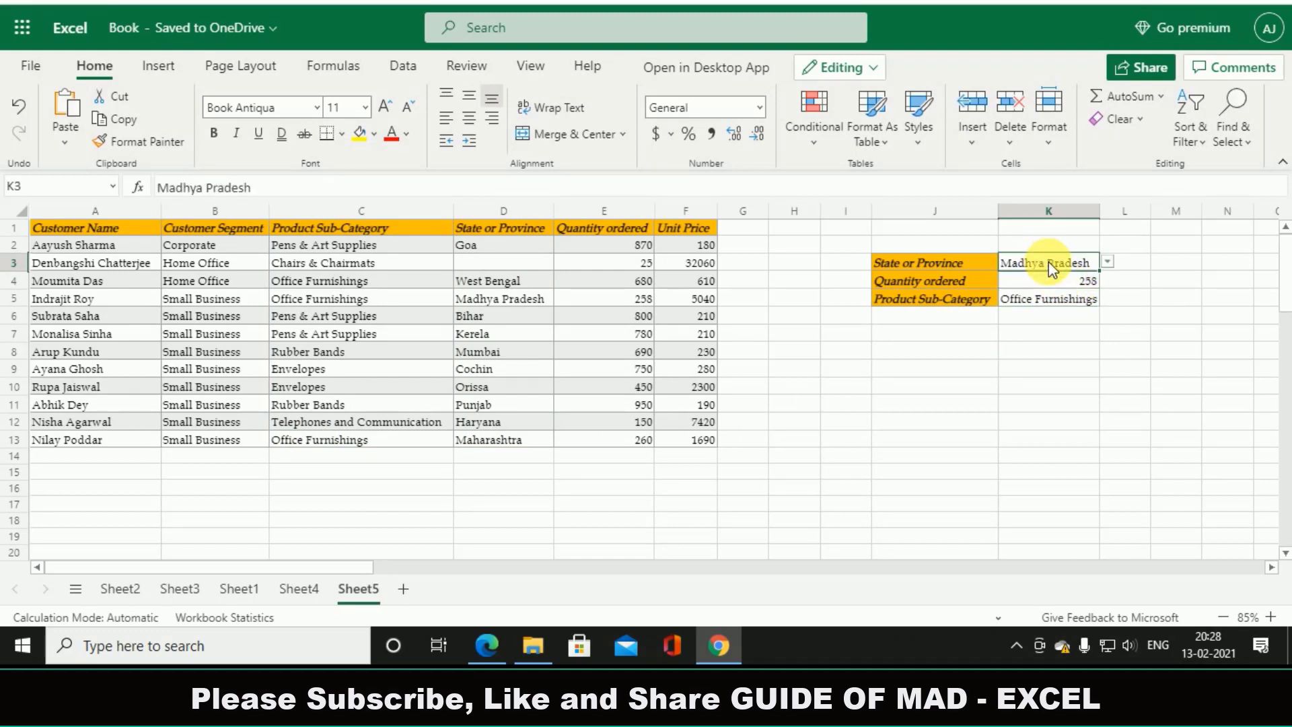
{"action": "left_click", "coordinate": [1109, 266]}
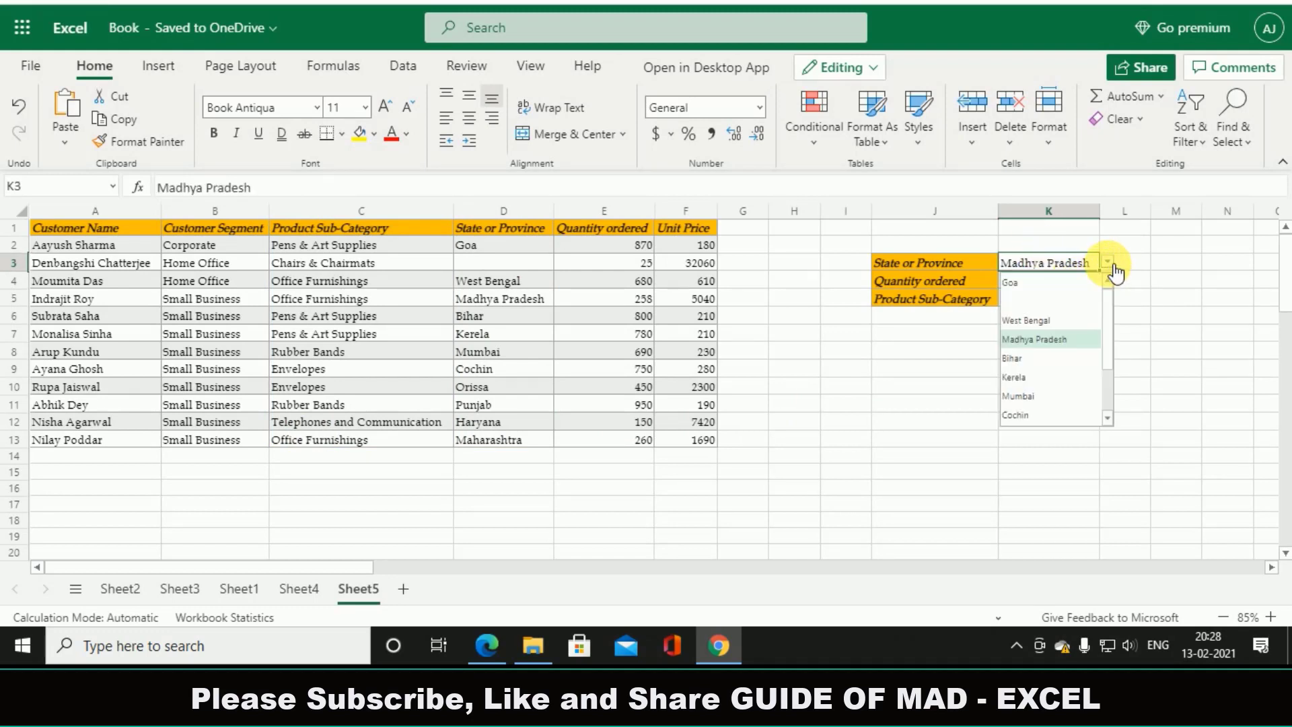
{"action": "left_click", "coordinate": [1013, 378]}
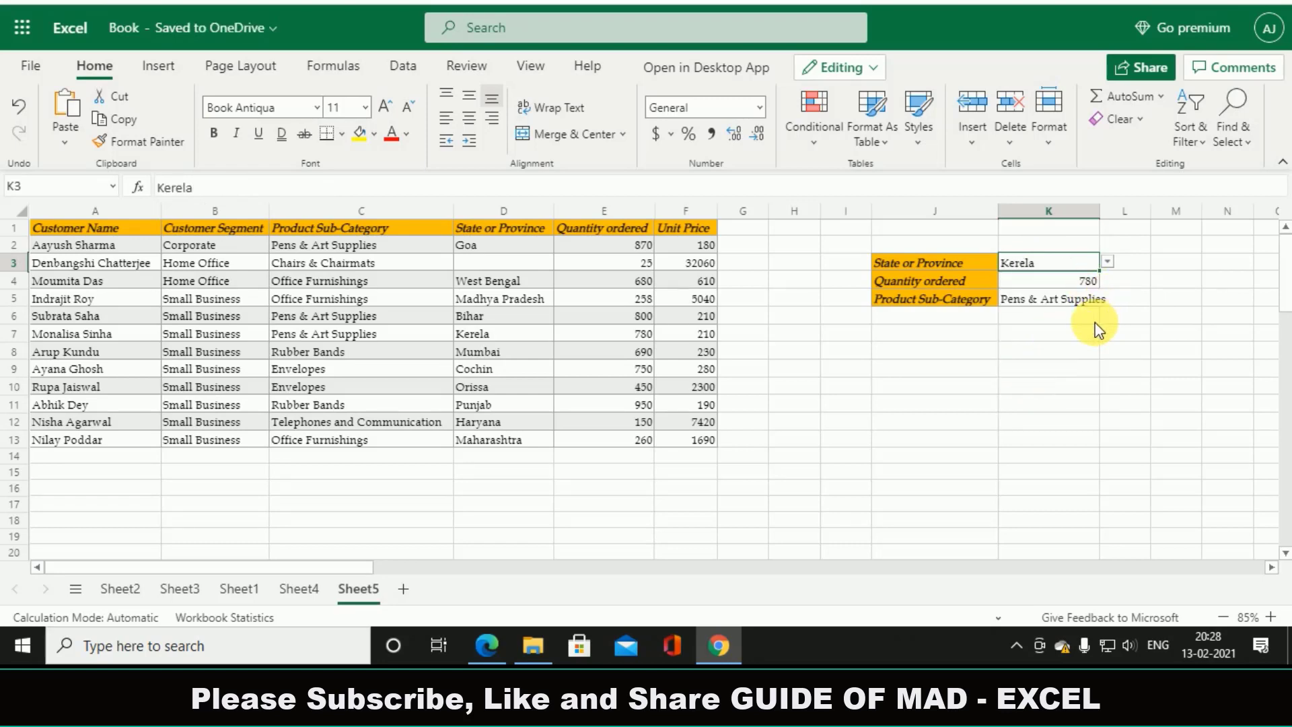
{"action": "left_click", "coordinate": [1107, 262]}
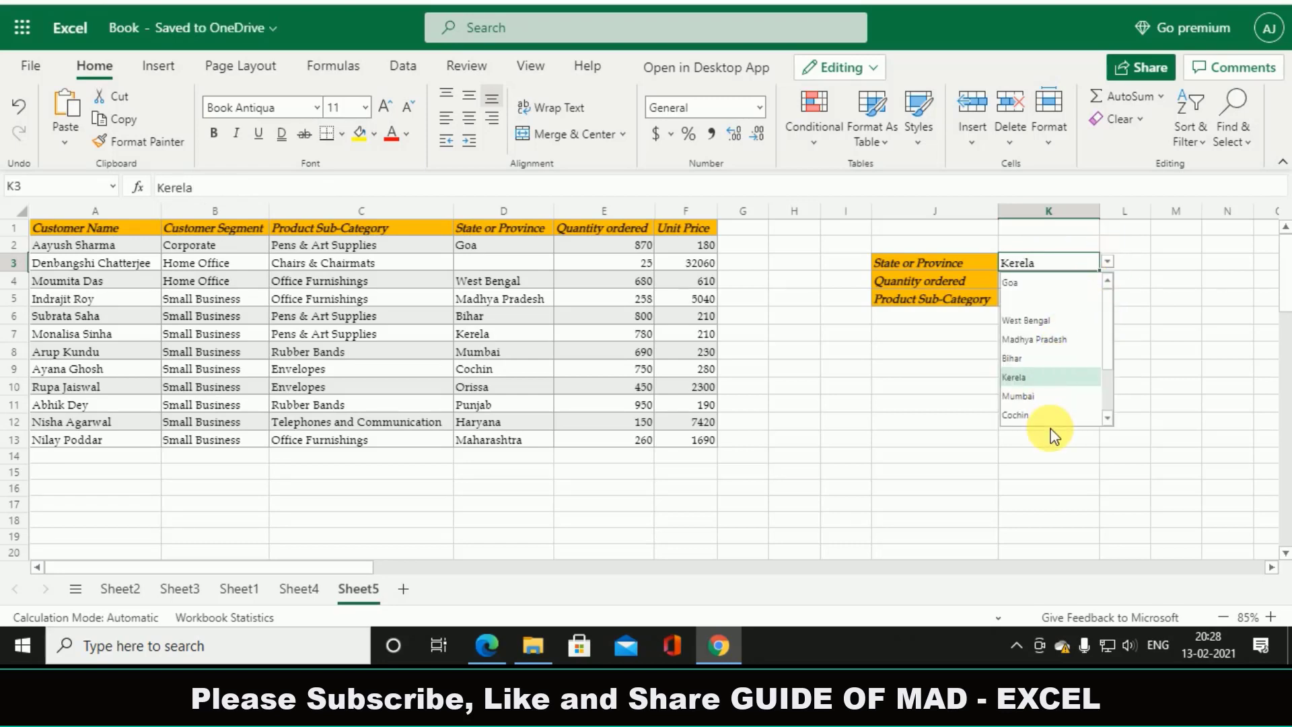
{"action": "scroll", "coordinate": [1050, 404], "scroll_direction": "down", "scroll_amount": 7}
{"action": "scroll", "coordinate": [1042, 374], "scroll_direction": "up", "scroll_amount": 5}
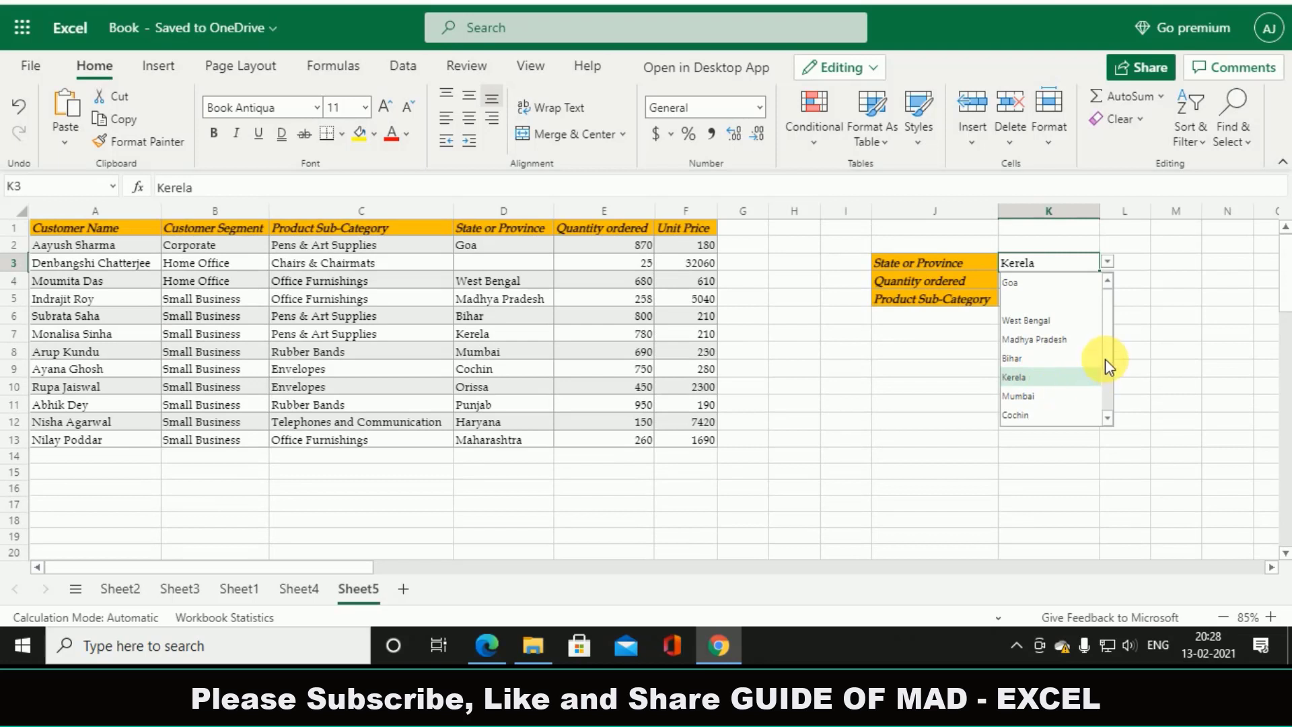
{"action": "scroll", "coordinate": [1105, 370], "scroll_direction": "down", "scroll_amount": 1}
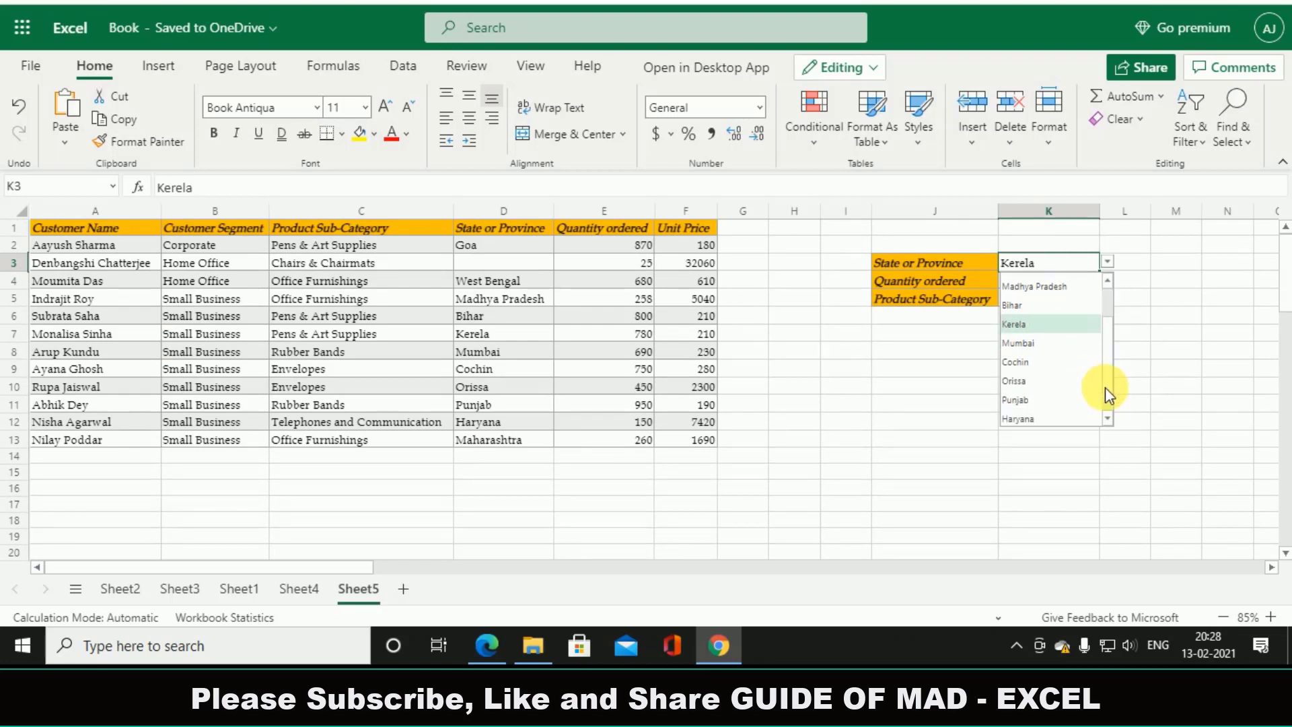
{"action": "left_click", "coordinate": [1033, 401]}
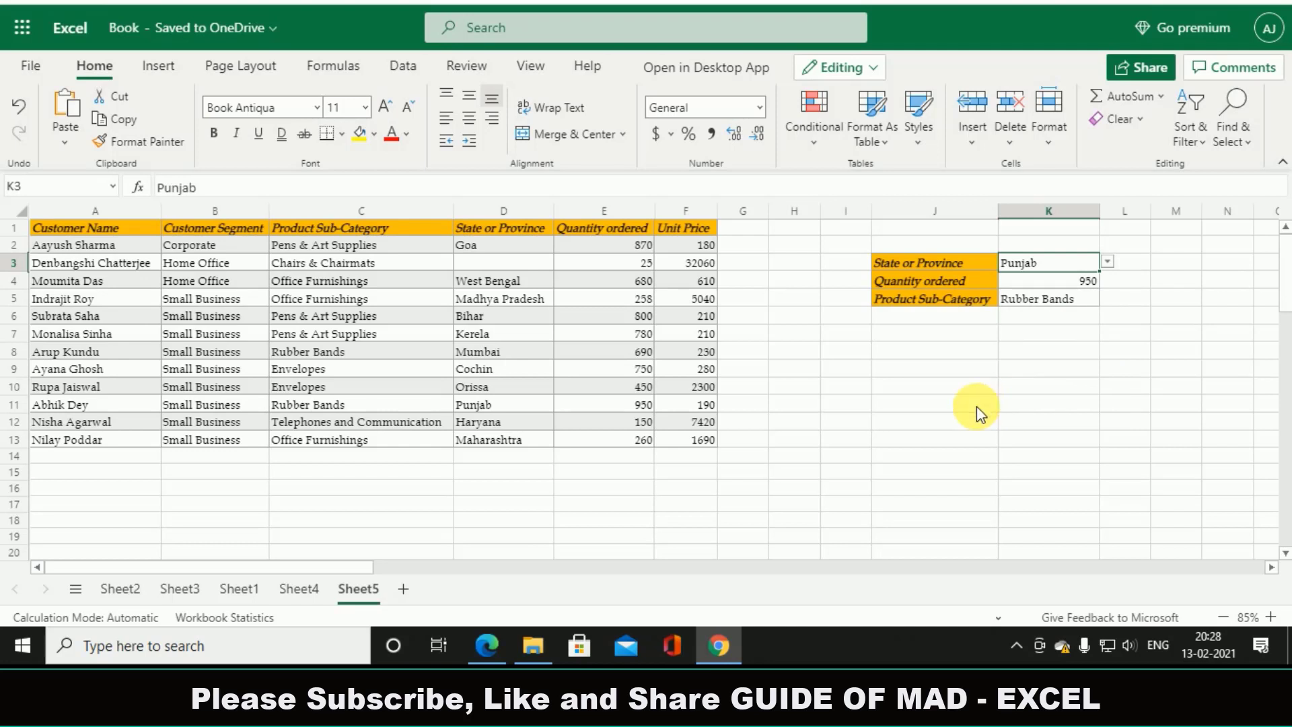
On Sheet2, enter =SORT(Table2) in cell F3 to produce a sorted copy of the item table
{"action": "left_click", "coordinate": [121, 589]}
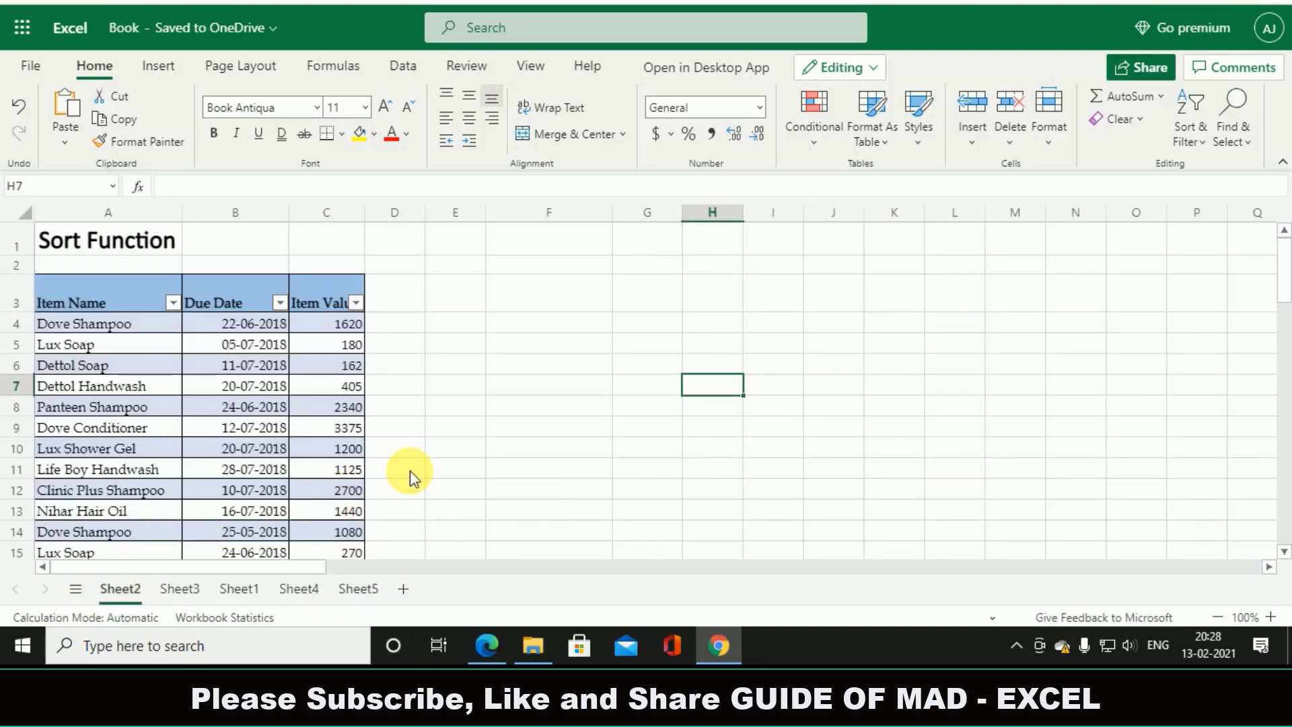
{"action": "left_click", "coordinate": [526, 310]}
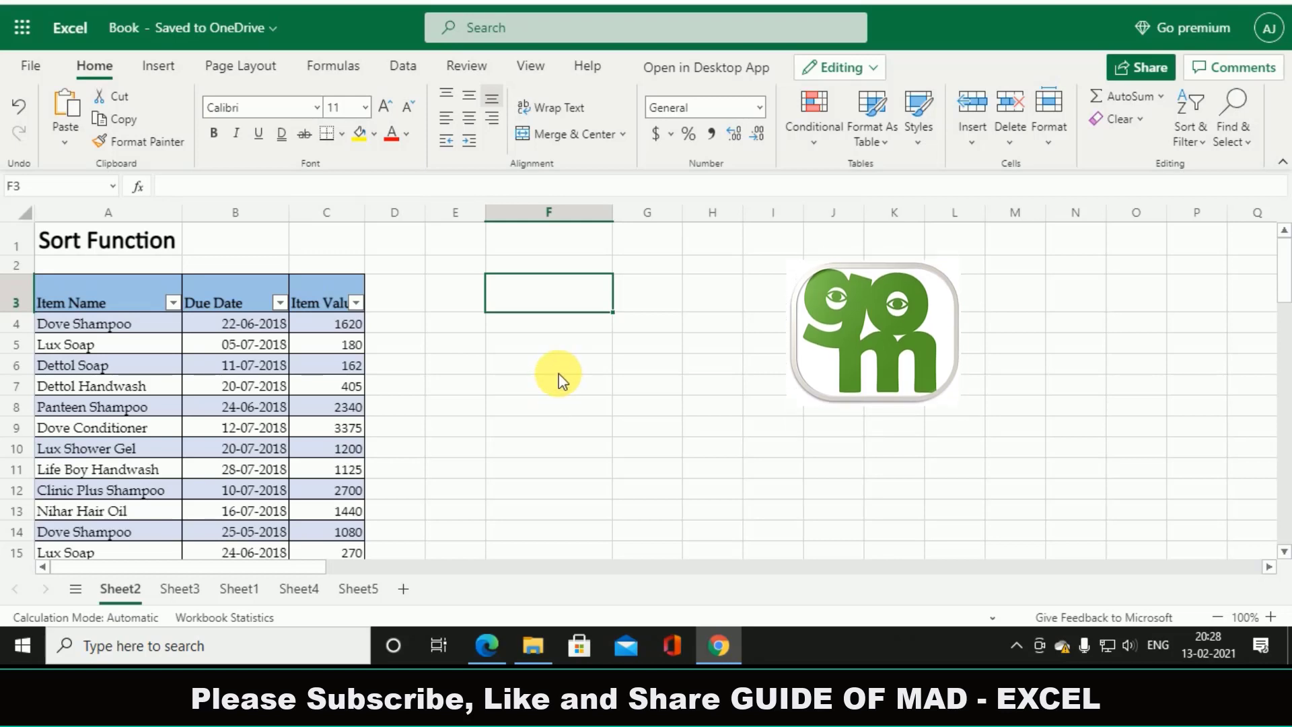
{"action": "scroll", "coordinate": [558, 374], "scroll_direction": "down", "scroll_amount": 1}
{"action": "scroll", "coordinate": [558, 374], "scroll_direction": "up", "scroll_amount": 1}
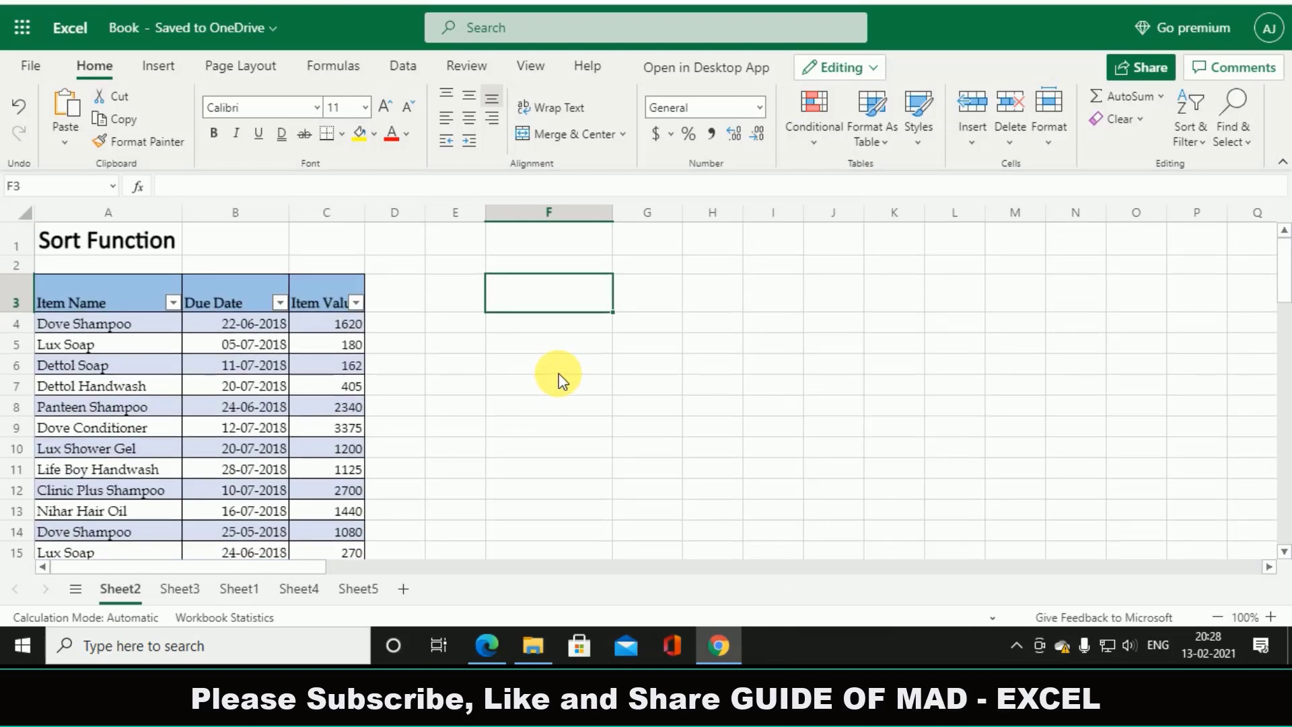
{"action": "scroll", "coordinate": [557, 379], "scroll_direction": "down", "scroll_amount": 1}
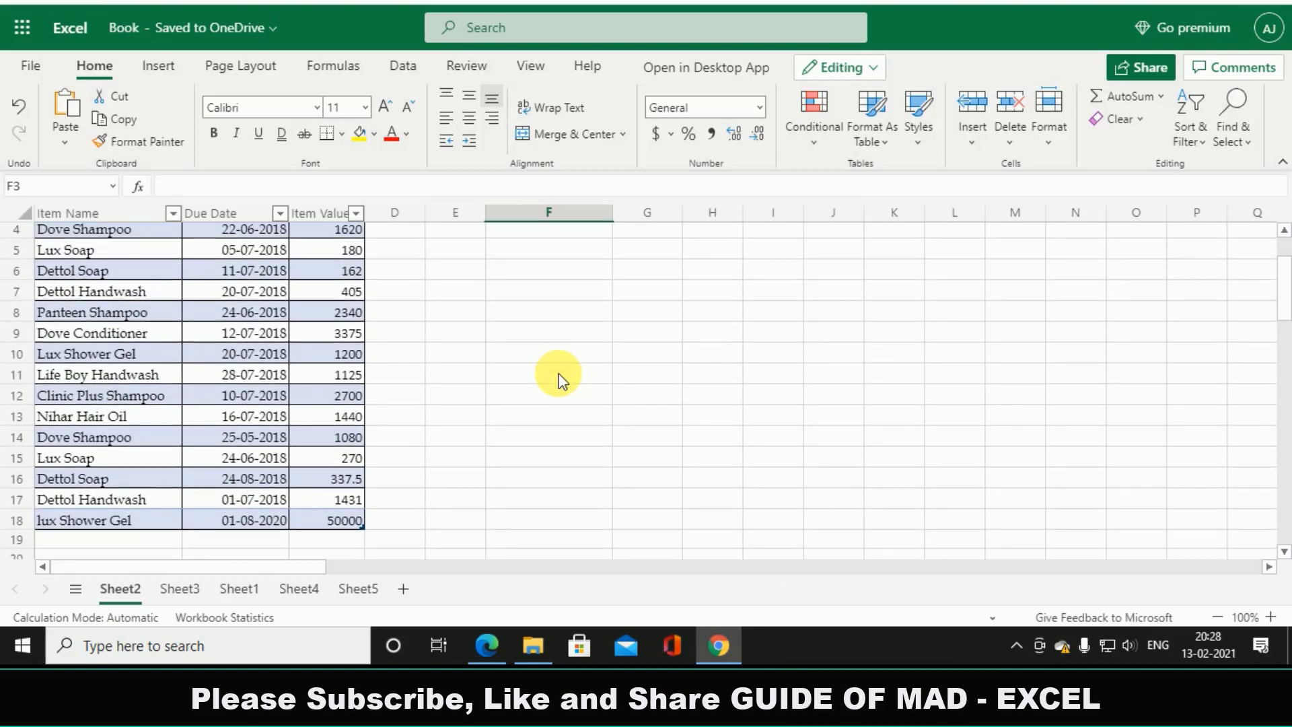
{"action": "scroll", "coordinate": [558, 373], "scroll_direction": "up", "scroll_amount": 1}
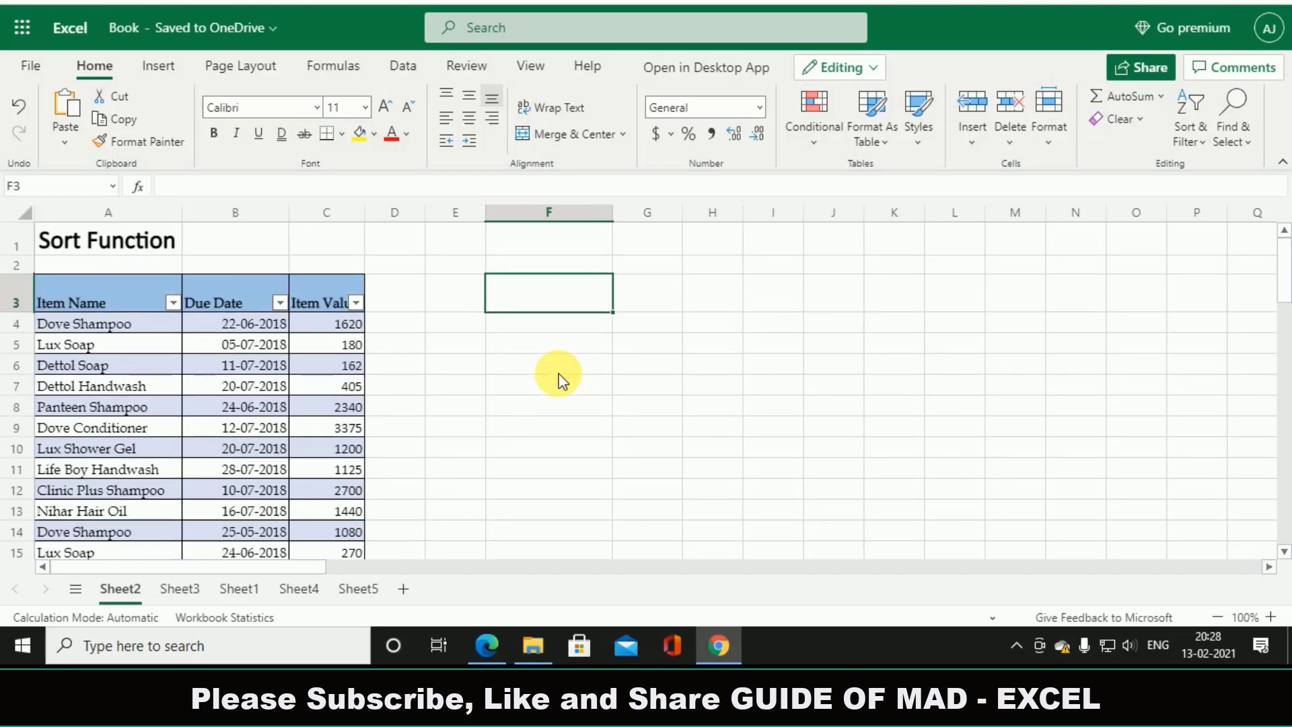
{"action": "type", "text": "=sor"}
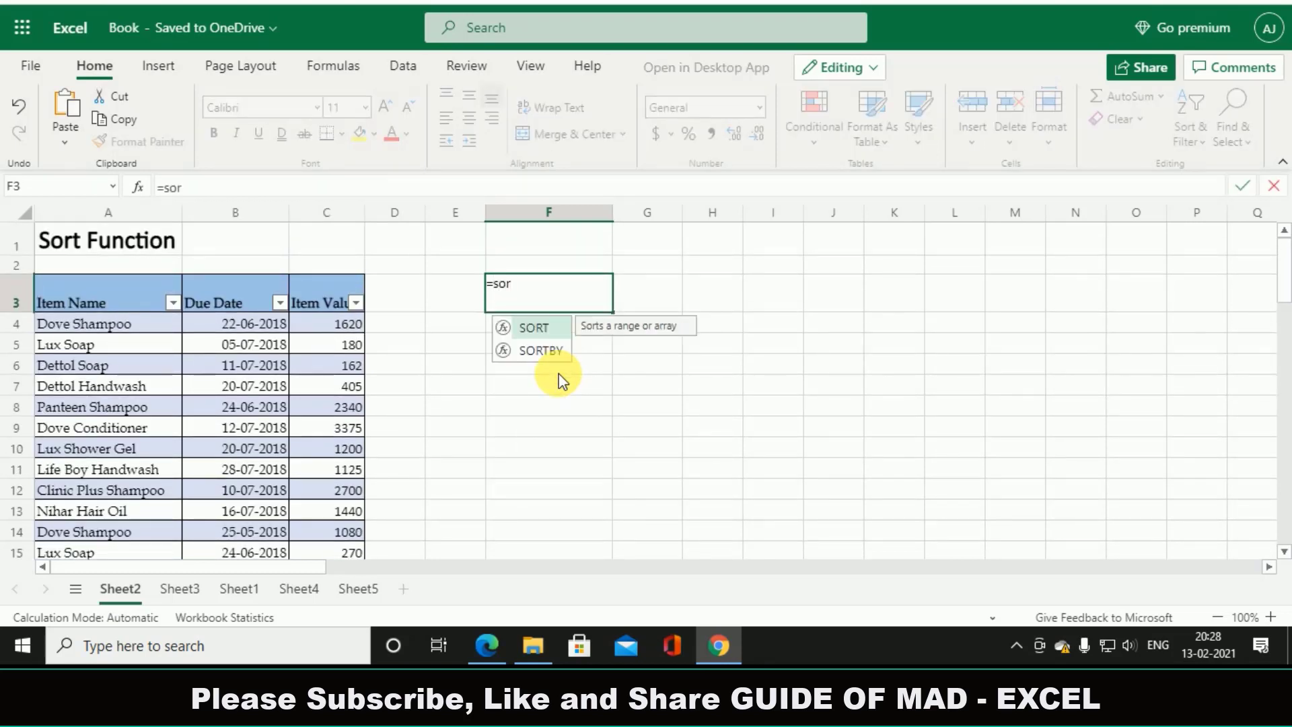
{"action": "key", "text": "Tab"}
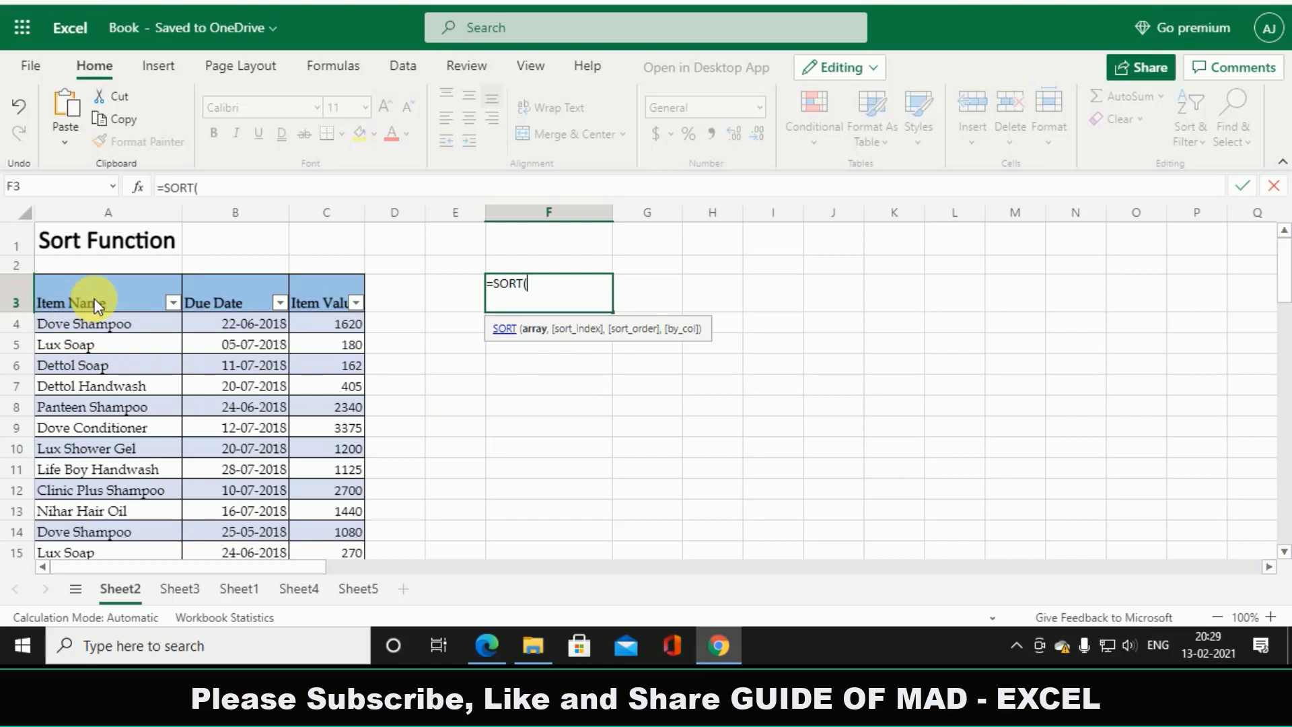
{"action": "type", "text": "table2"}
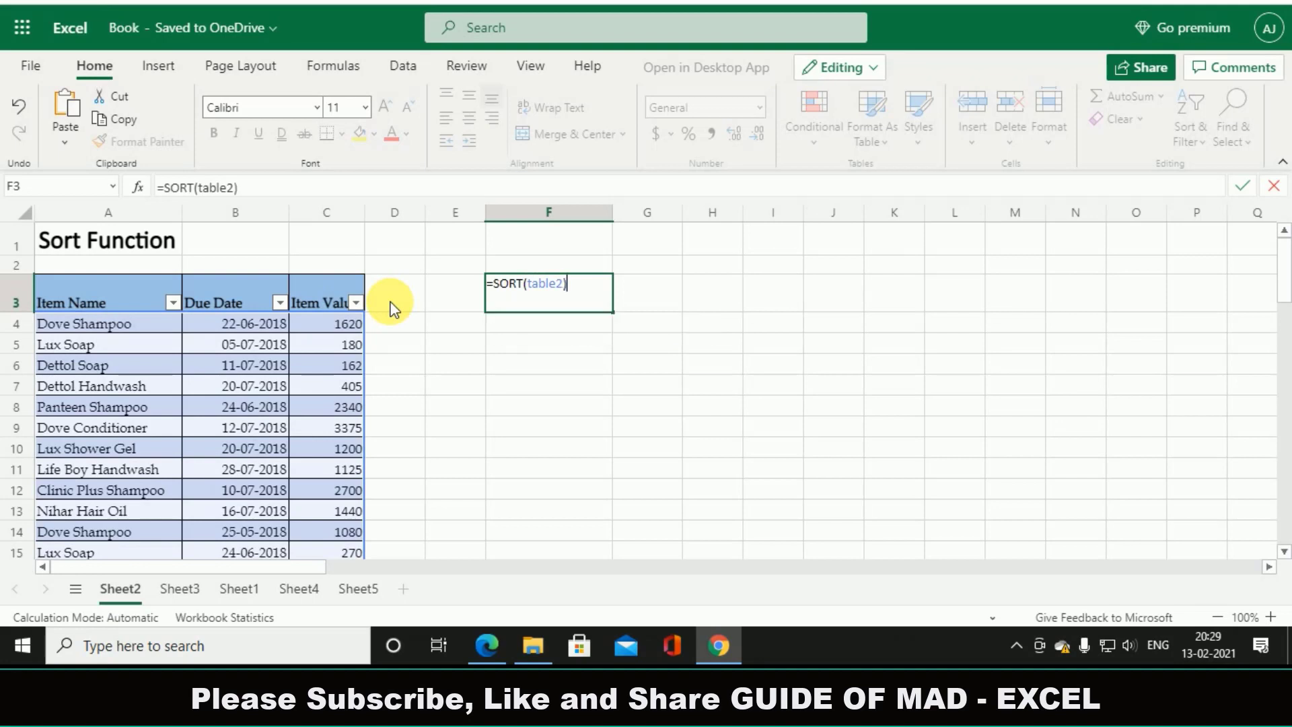
{"action": "key", "text": "Return"}
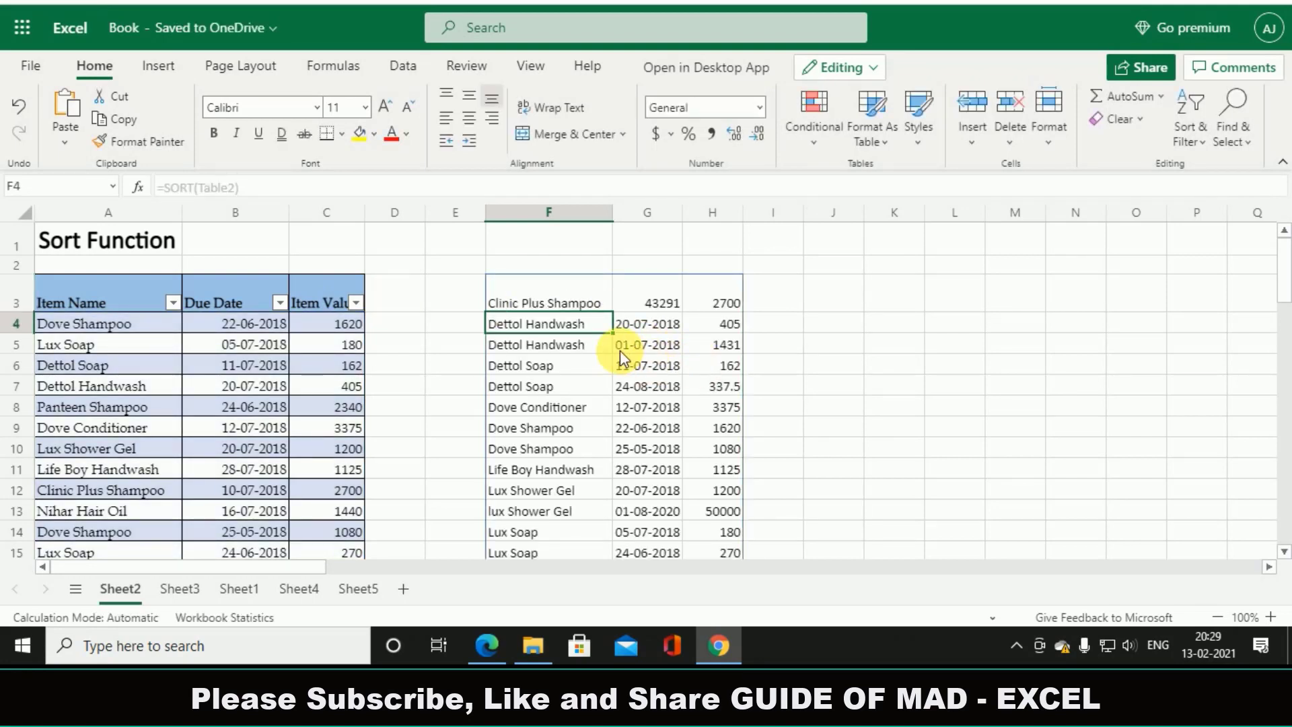
Compare the sorted list in columns F to H with the source item table in columns A to C
{"action": "scroll", "coordinate": [617, 350], "scroll_direction": "down", "scroll_amount": 1}
{"action": "scroll", "coordinate": [616, 351], "scroll_direction": "up", "scroll_amount": 1}
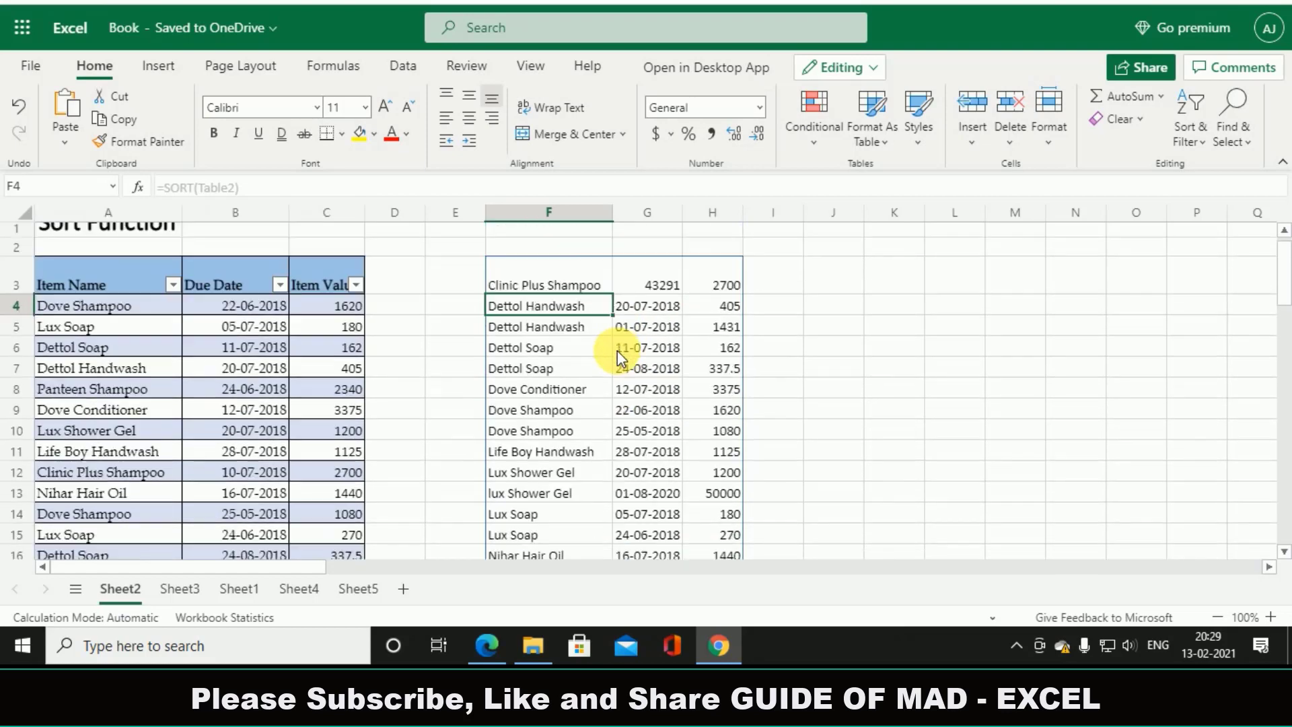
{"action": "scroll", "coordinate": [92, 343], "scroll_direction": "down", "scroll_amount": 1}
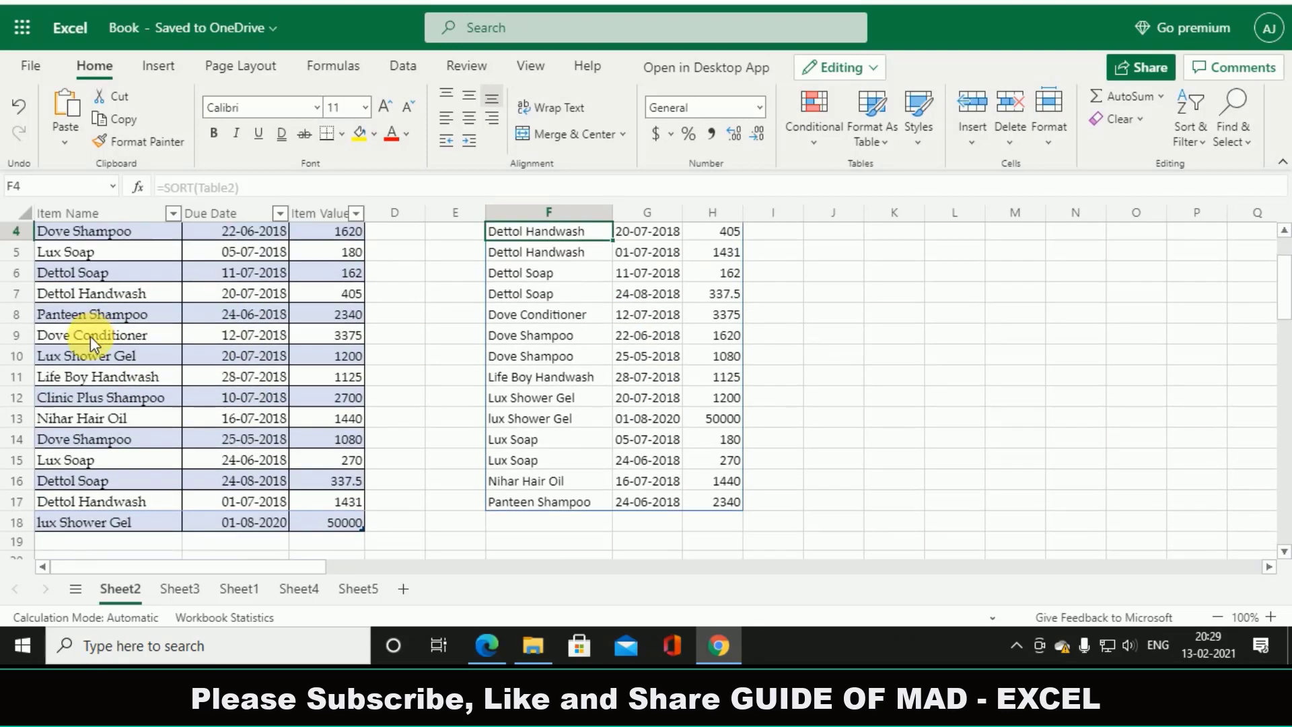
{"action": "scroll", "coordinate": [85, 287], "scroll_direction": "up", "scroll_amount": 1}
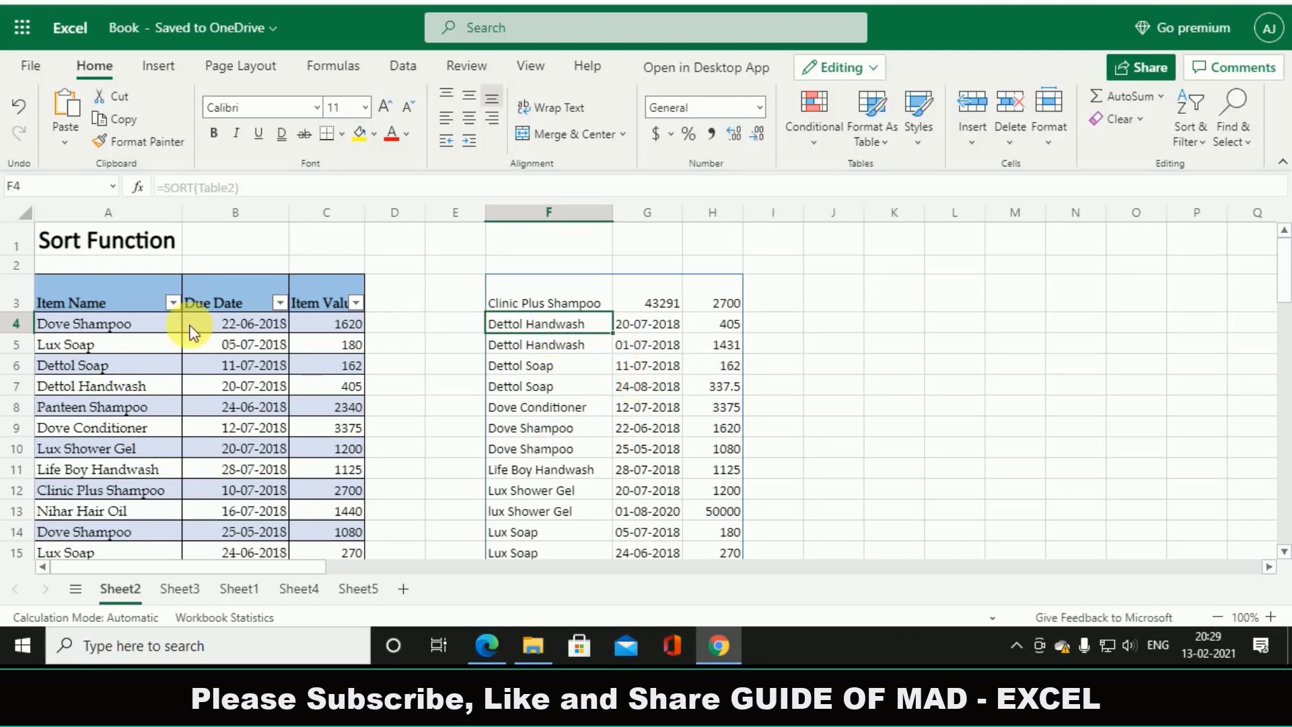
{"action": "scroll", "coordinate": [485, 322], "scroll_direction": "down", "scroll_amount": 1}
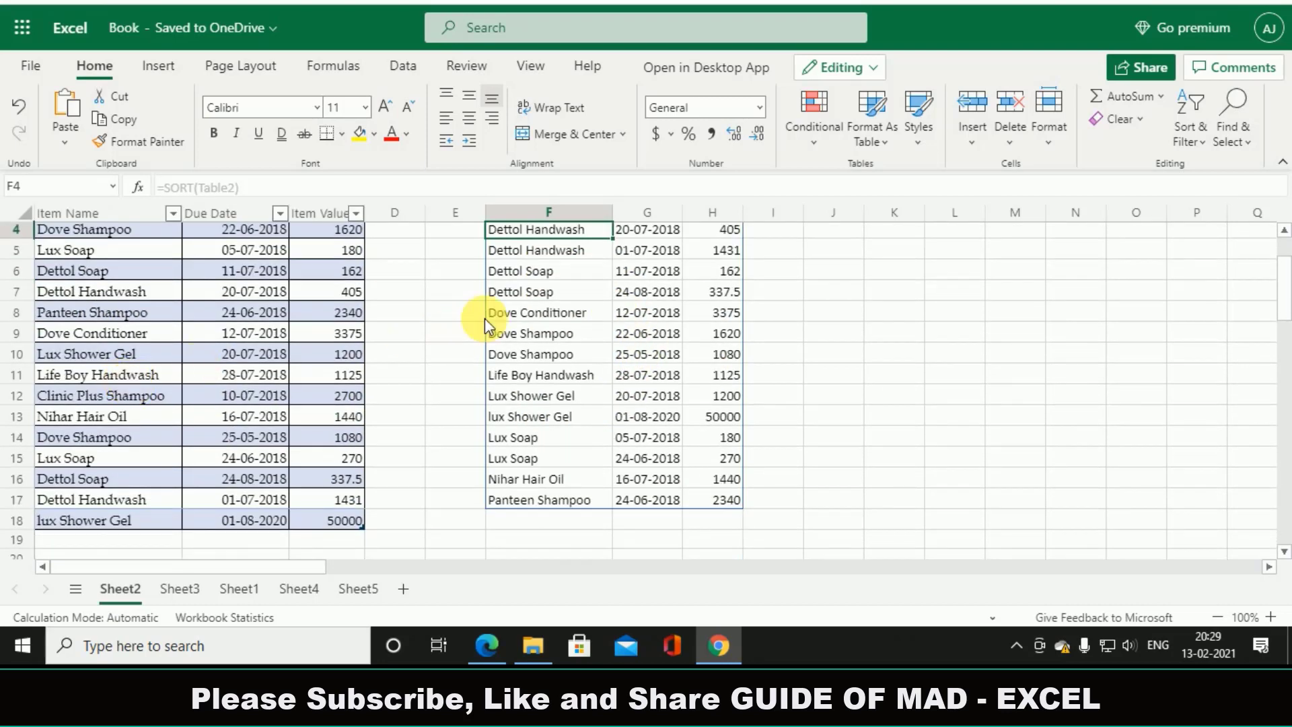
{"action": "scroll", "coordinate": [543, 436], "scroll_direction": "up", "scroll_amount": 1}
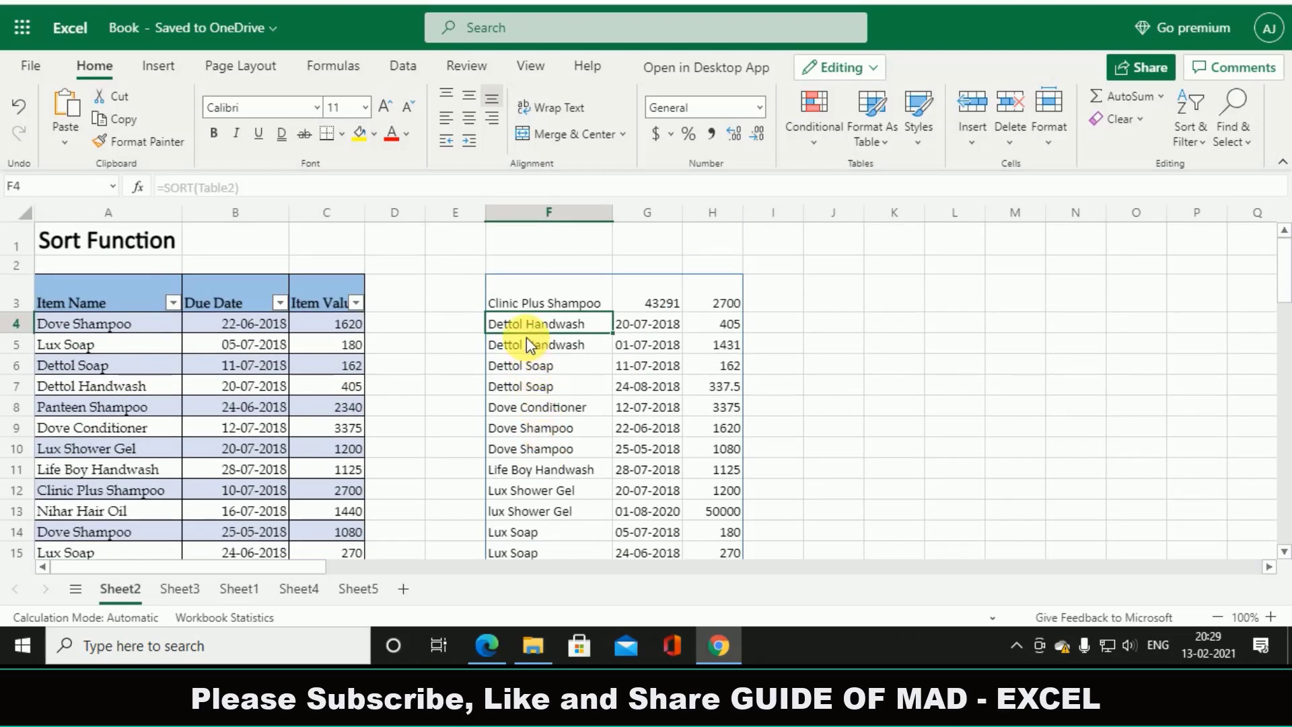
Add cinthol as a new item name in cell A19, directly below the last row of the item table
{"action": "scroll", "coordinate": [524, 413], "scroll_direction": "down", "scroll_amount": 1}
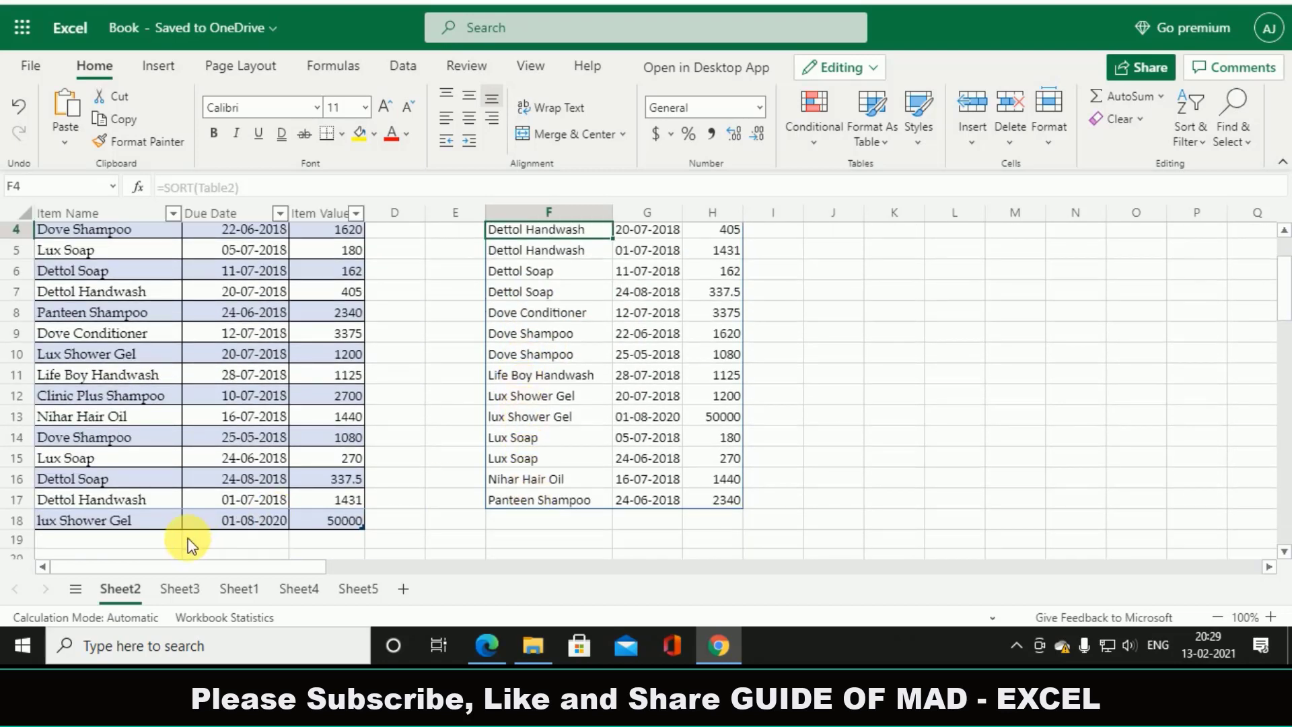
{"action": "left_click", "coordinate": [101, 544]}
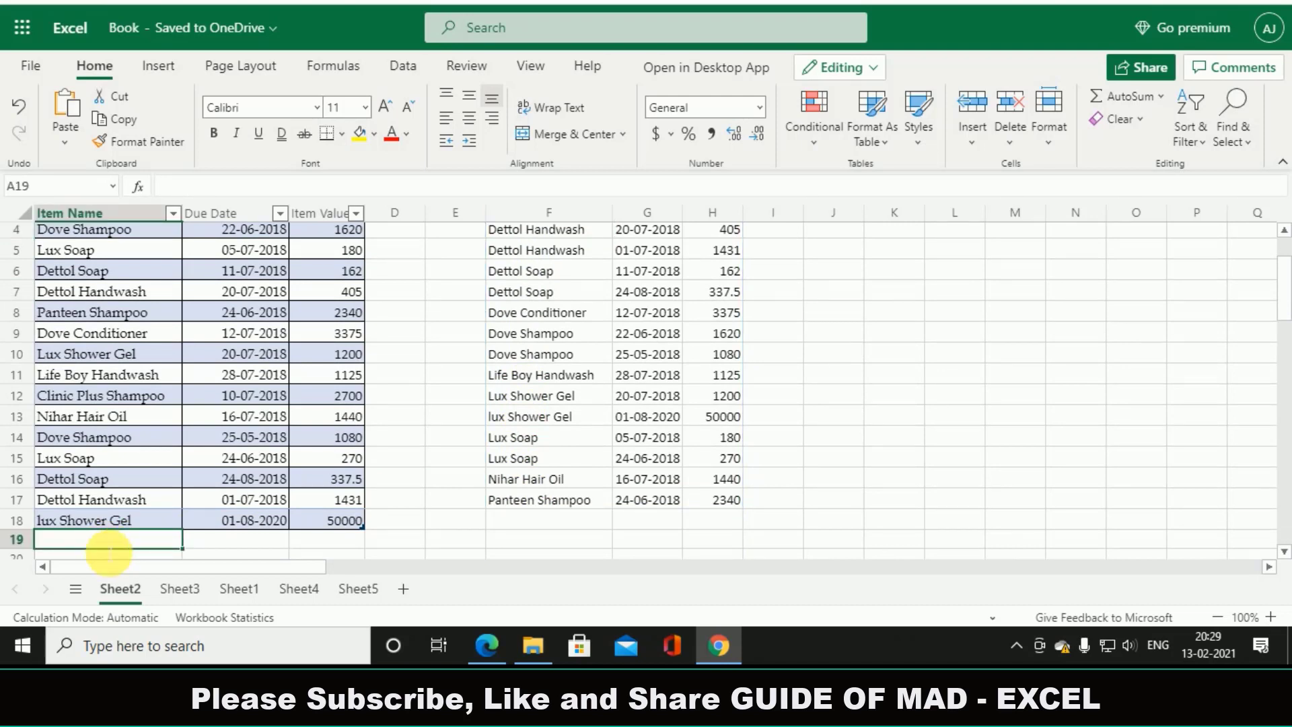
{"action": "type", "text": "cinthol"}
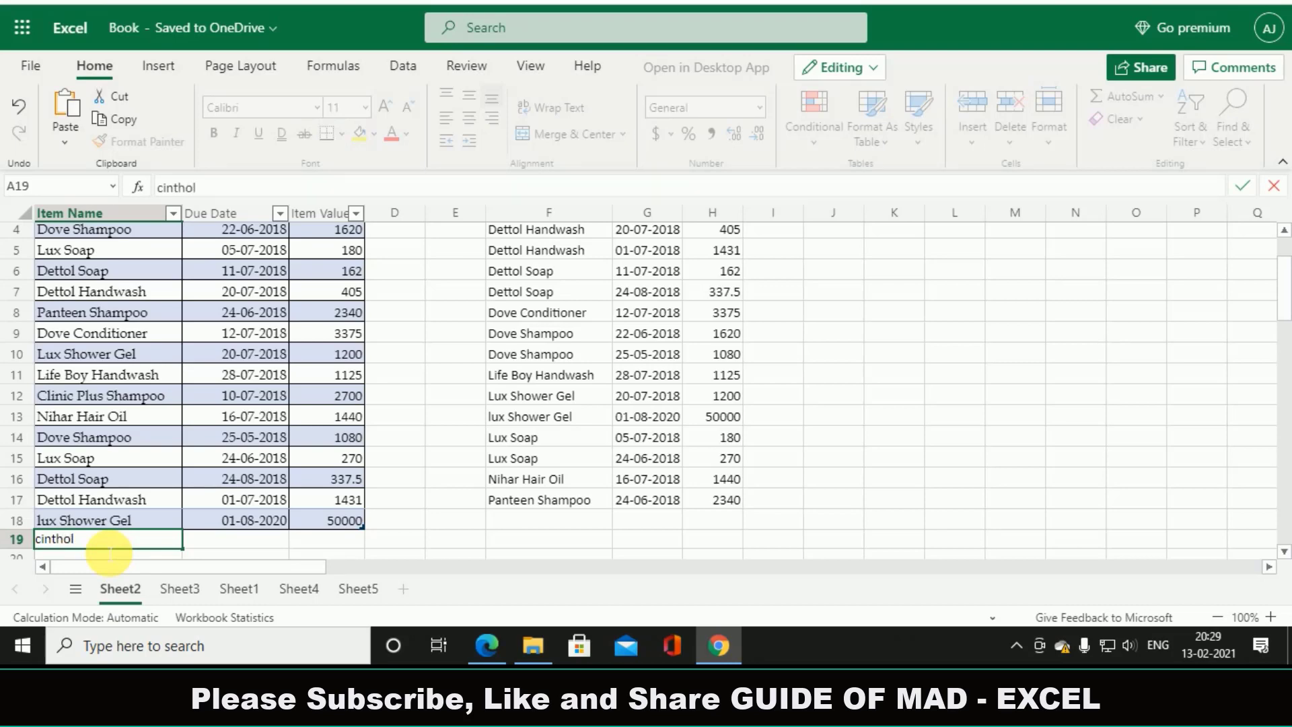
{"action": "key", "text": "Tab"}
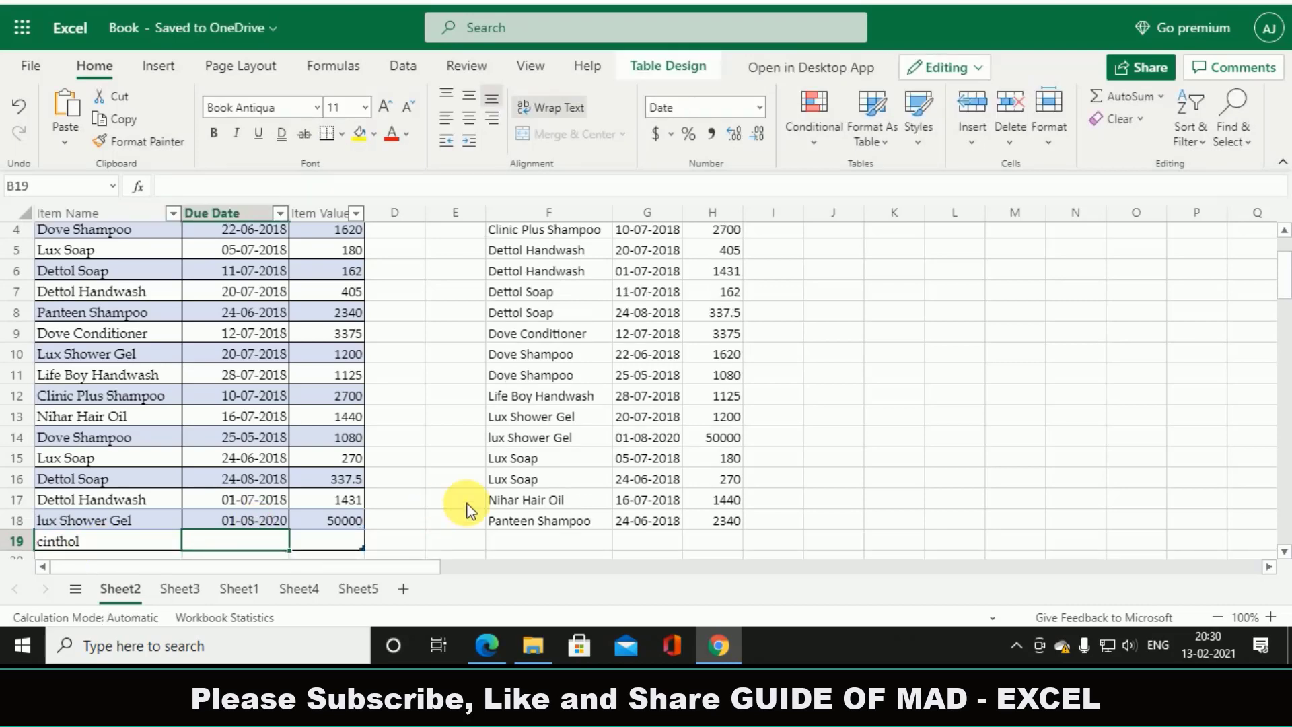
Enter 250000 as the item value in cell C19 of the new cinthol row, leaving its due date blank
{"action": "scroll", "coordinate": [490, 488], "scroll_direction": "up", "scroll_amount": 1}
{"action": "scroll", "coordinate": [532, 403], "scroll_direction": "down", "scroll_amount": 3}
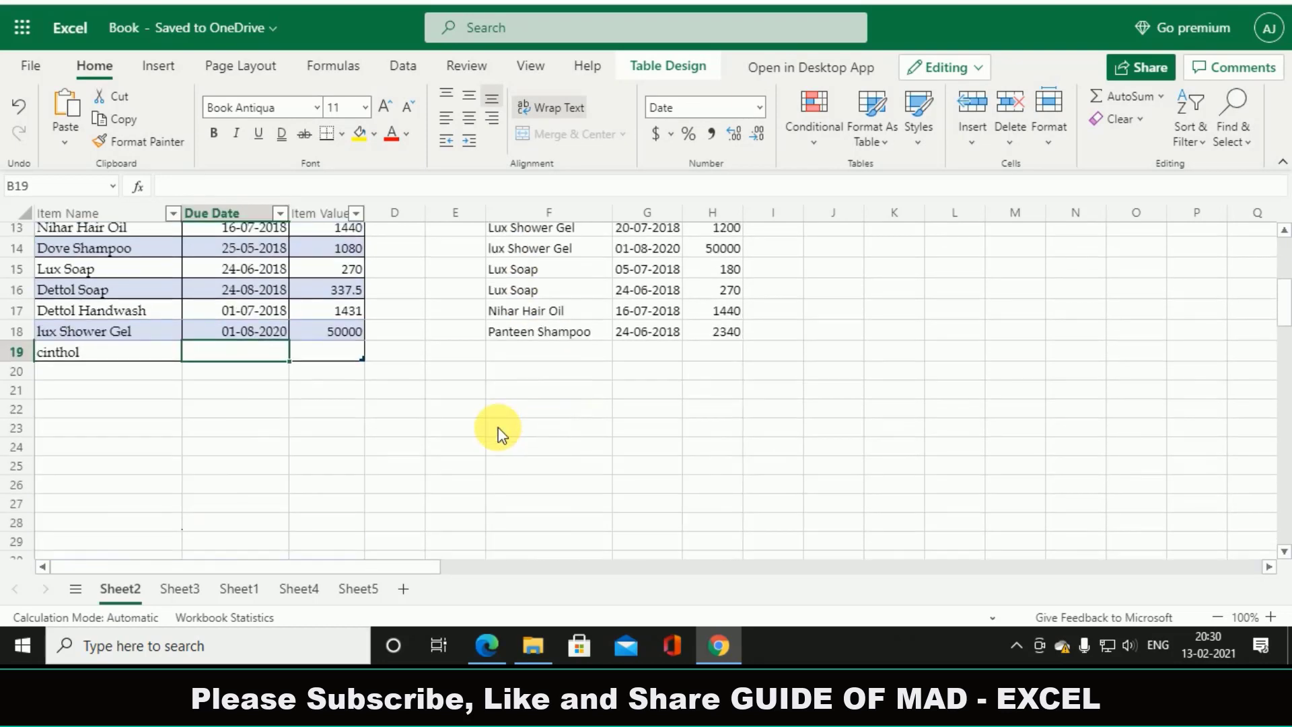
{"action": "left_click", "coordinate": [325, 354]}
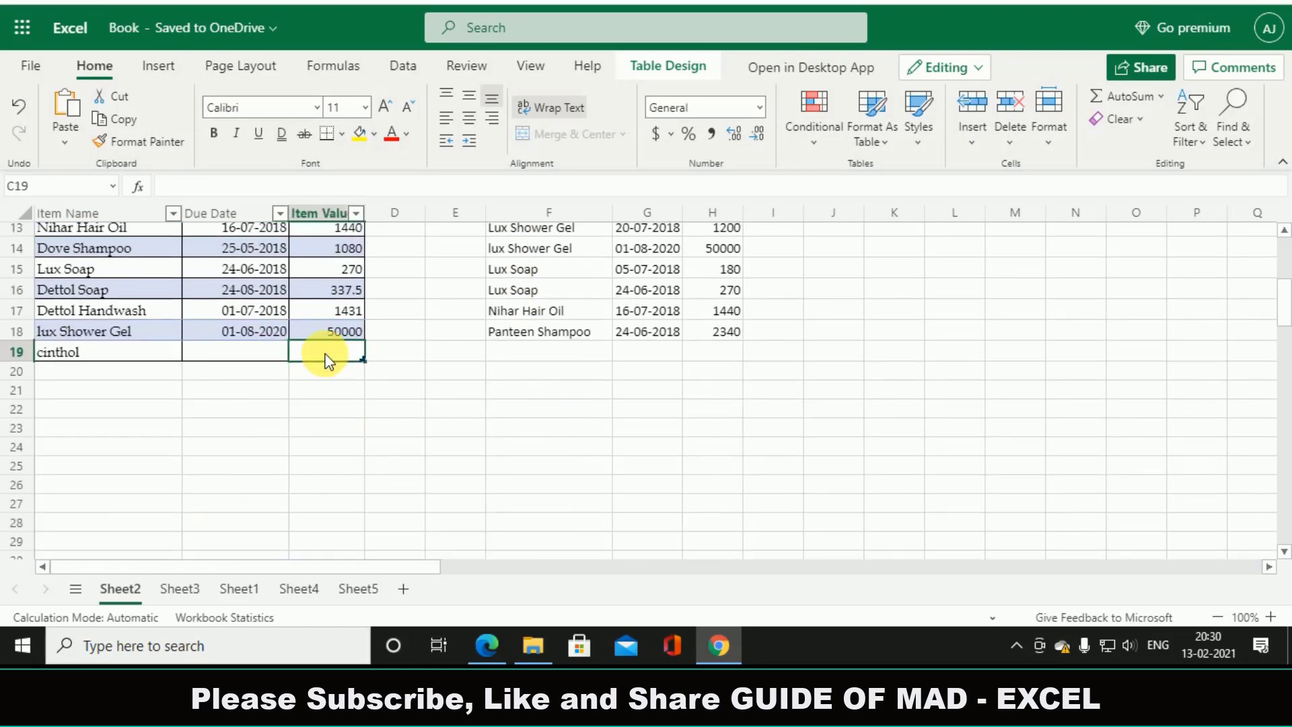
{"action": "type", "text": "250000"}
{"action": "key", "text": "Return"}
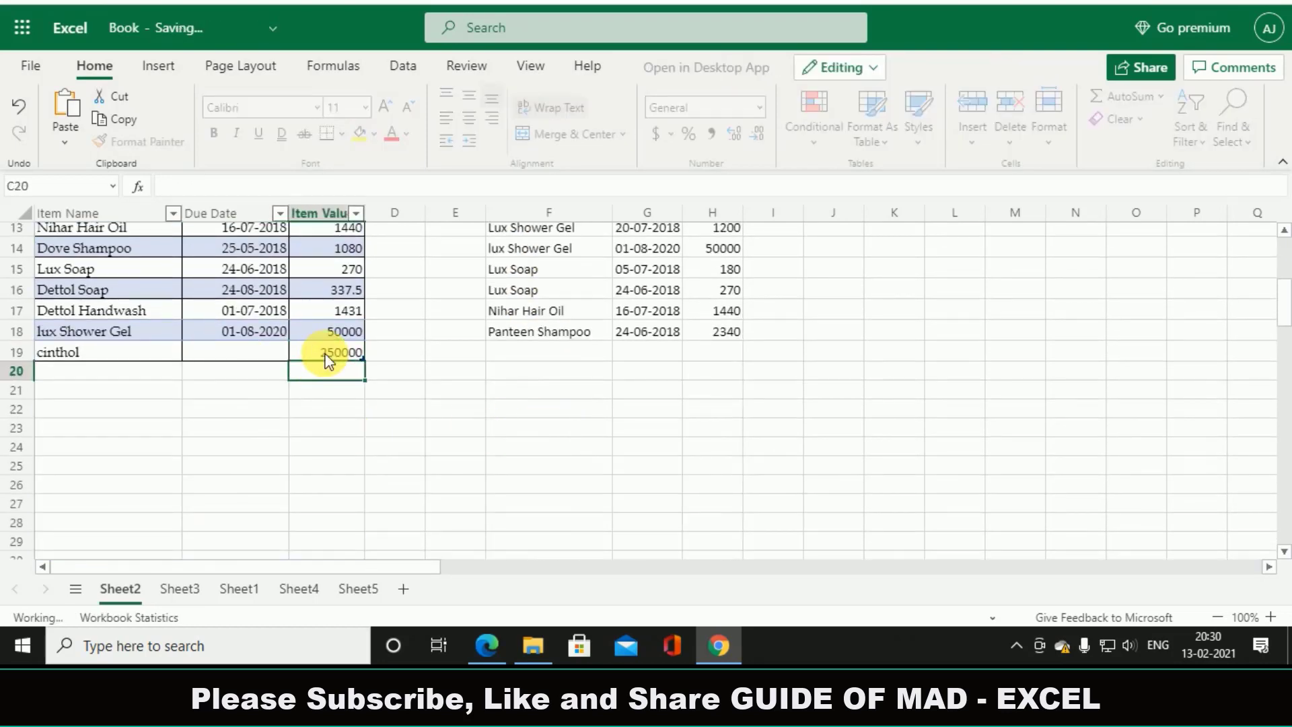
Check the sorted list in columns F to H for the new cinthol row and its item value
{"action": "scroll", "coordinate": [615, 370], "scroll_direction": "up", "scroll_amount": 4}
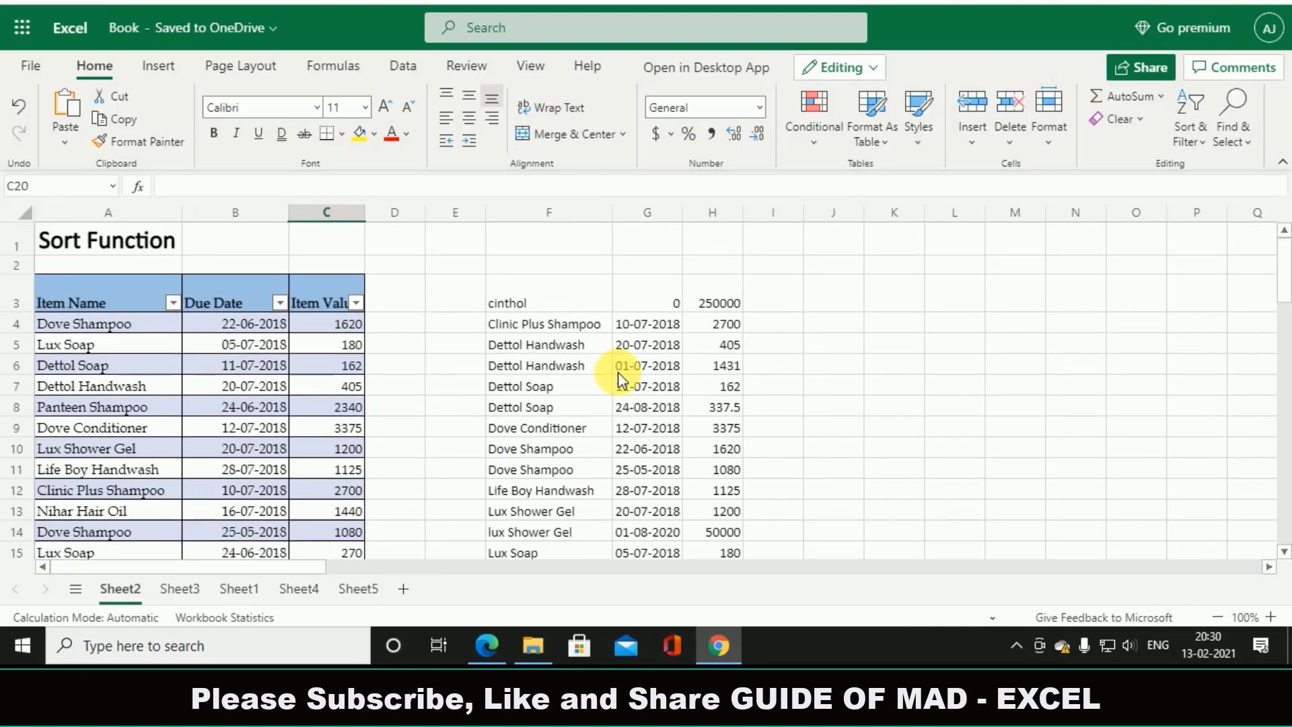
{"action": "scroll", "coordinate": [617, 372], "scroll_direction": "down", "scroll_amount": 3}
{"action": "scroll", "coordinate": [618, 372], "scroll_direction": "up", "scroll_amount": 3}
{"action": "left_click", "coordinate": [884, 304]}
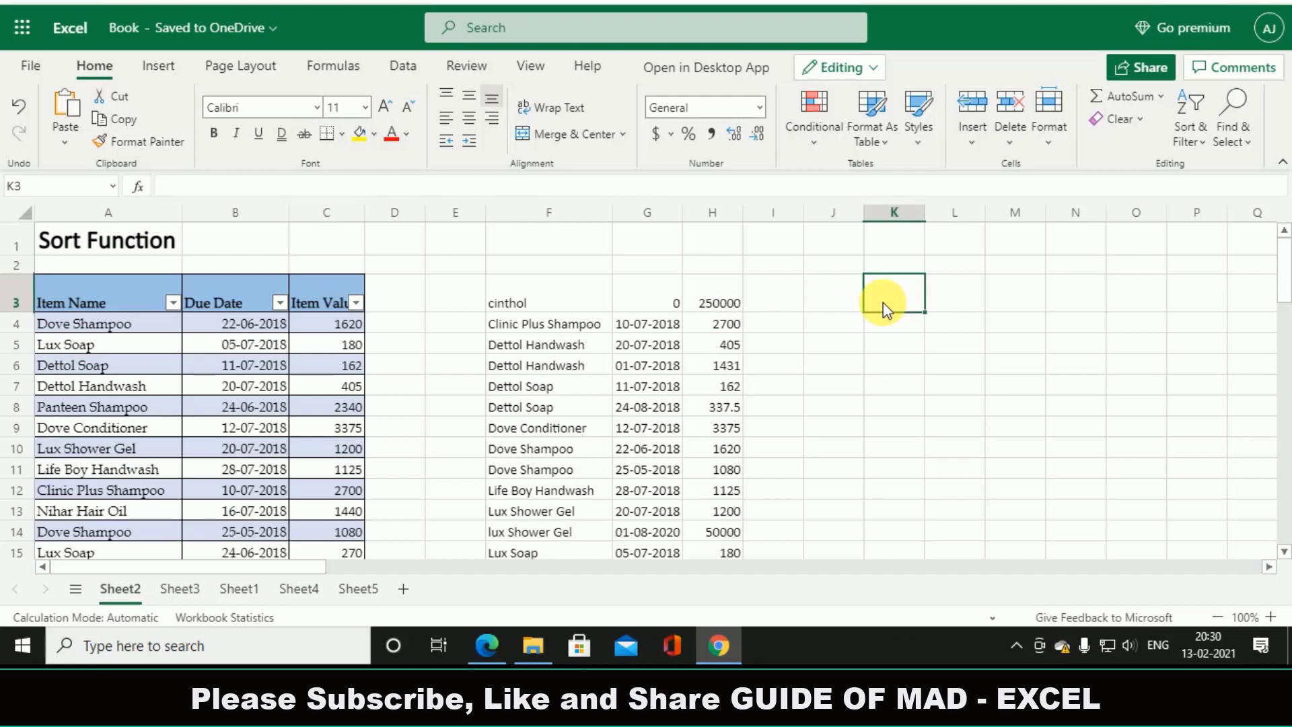
{"action": "left_click", "coordinate": [830, 303]}
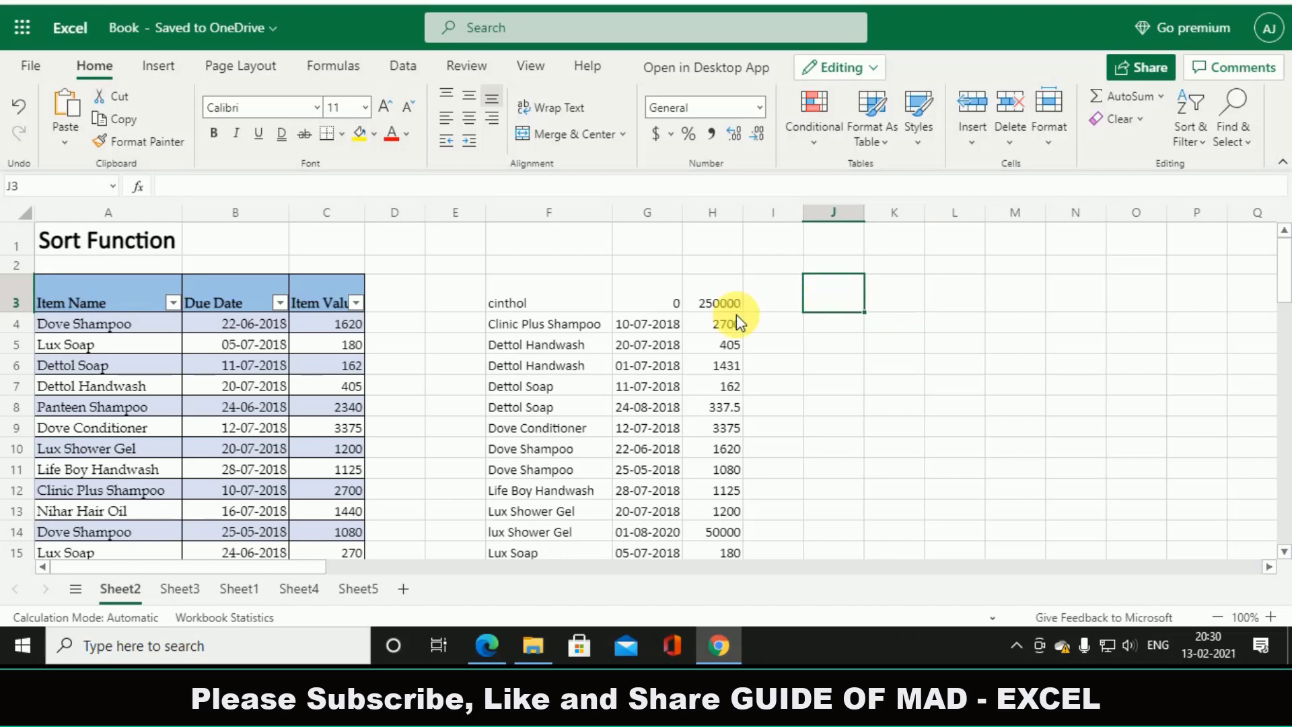
Clear the SORT formula and its whole sorted list from cells F3:H18, leaving only cell F3 selected
{"action": "left_click", "coordinate": [547, 306]}
{"action": "key", "text": "ctrl+shift+Right"}
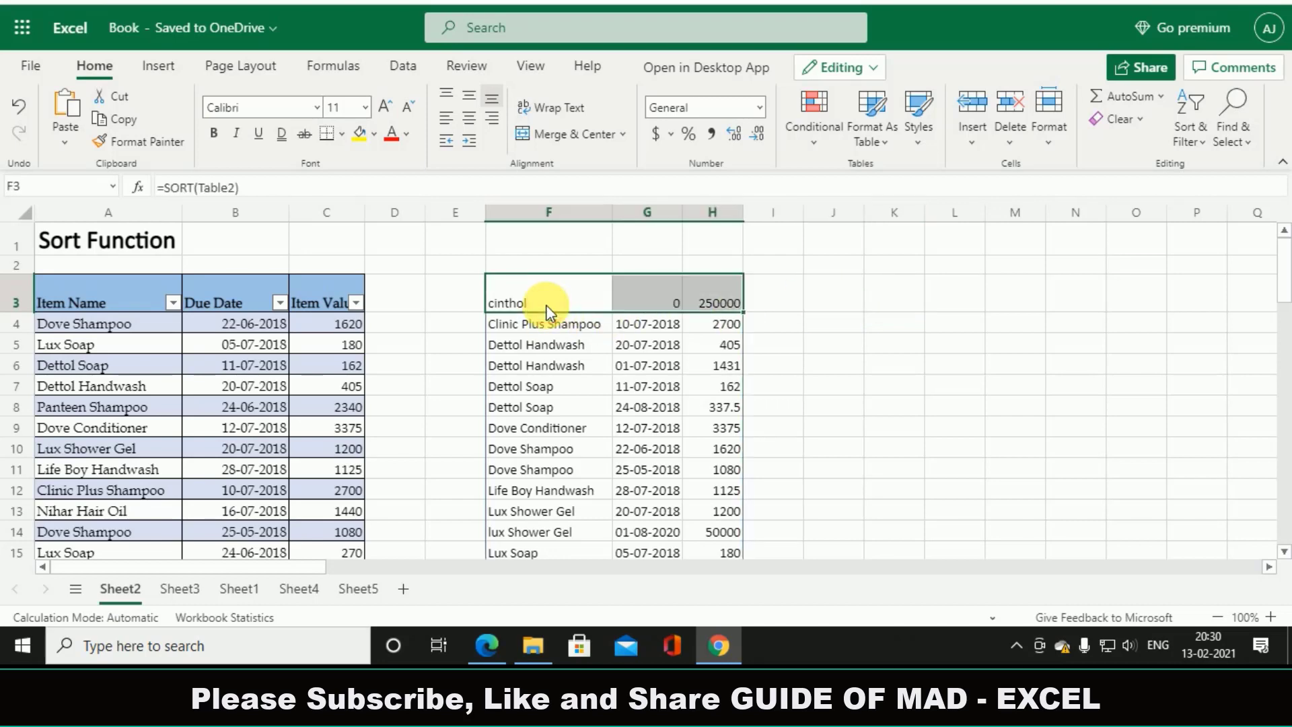
{"action": "key", "text": "ctrl+shift+Down"}
{"action": "scroll", "coordinate": [547, 305], "scroll_direction": "up", "scroll_amount": 1}
{"action": "key", "text": "Delete"}
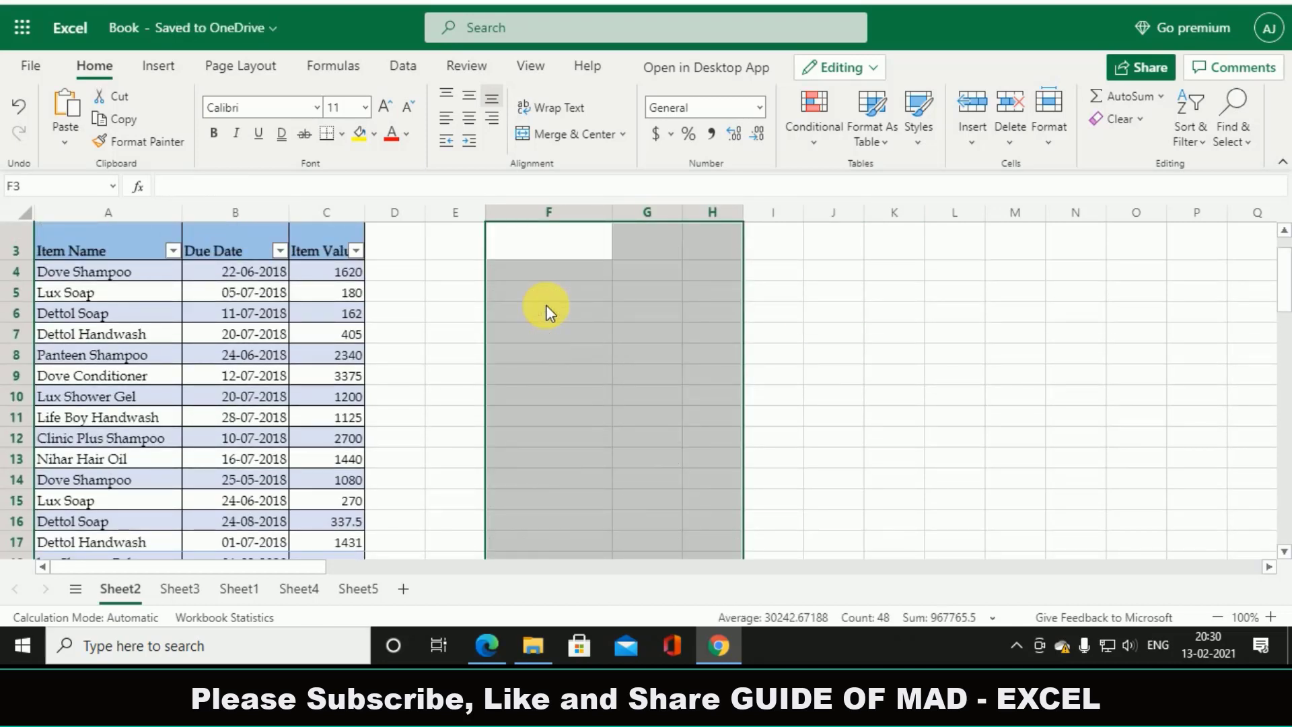
{"action": "left_click", "coordinate": [524, 242]}
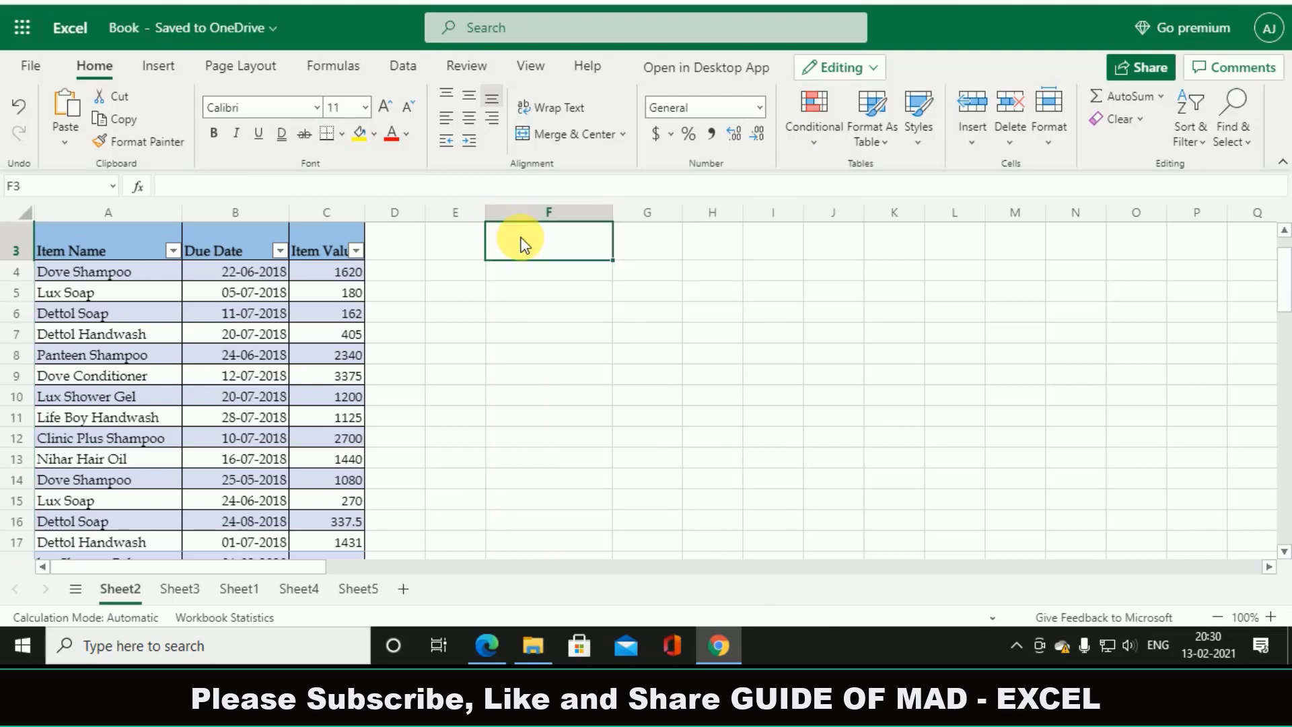